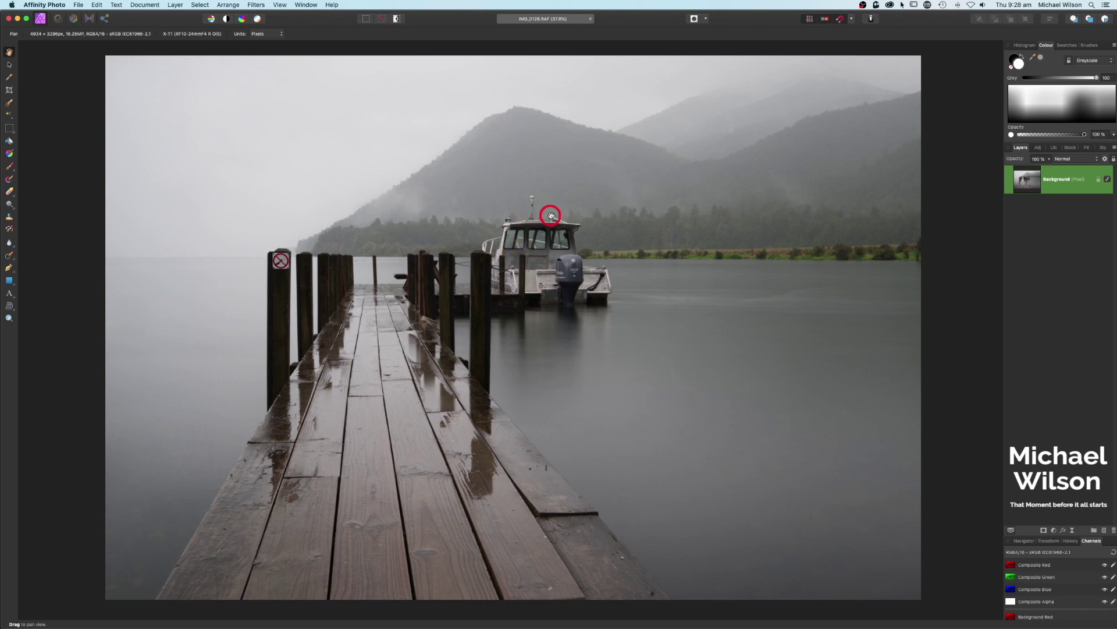
Duplicate the Background layer, select the copy, and switch to the Selection Brush Tool
key(super+j)
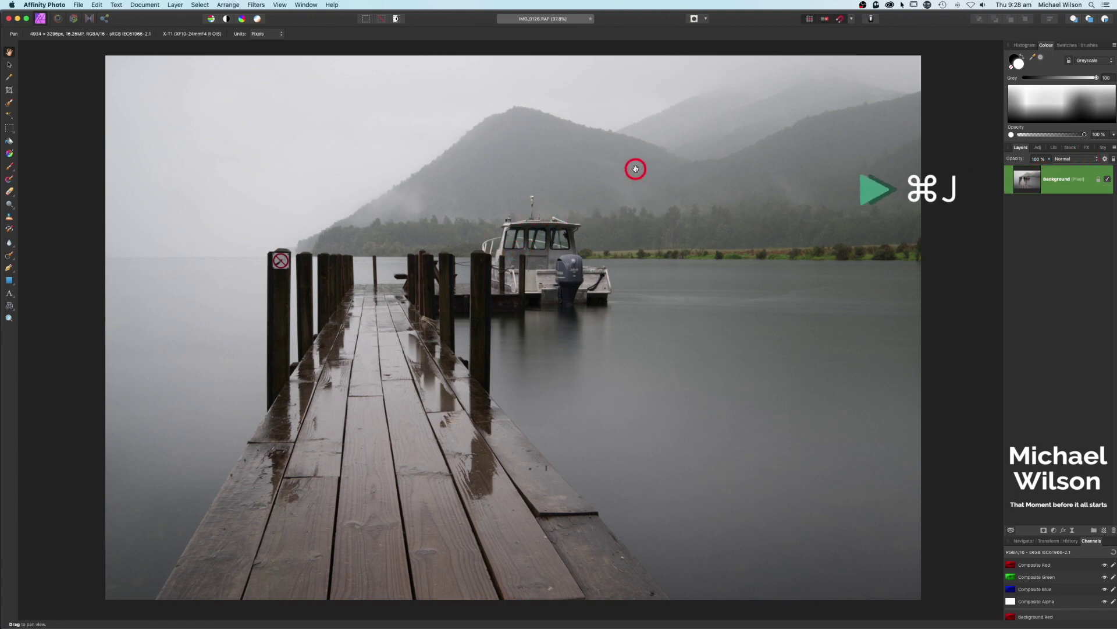
click(1055, 175)
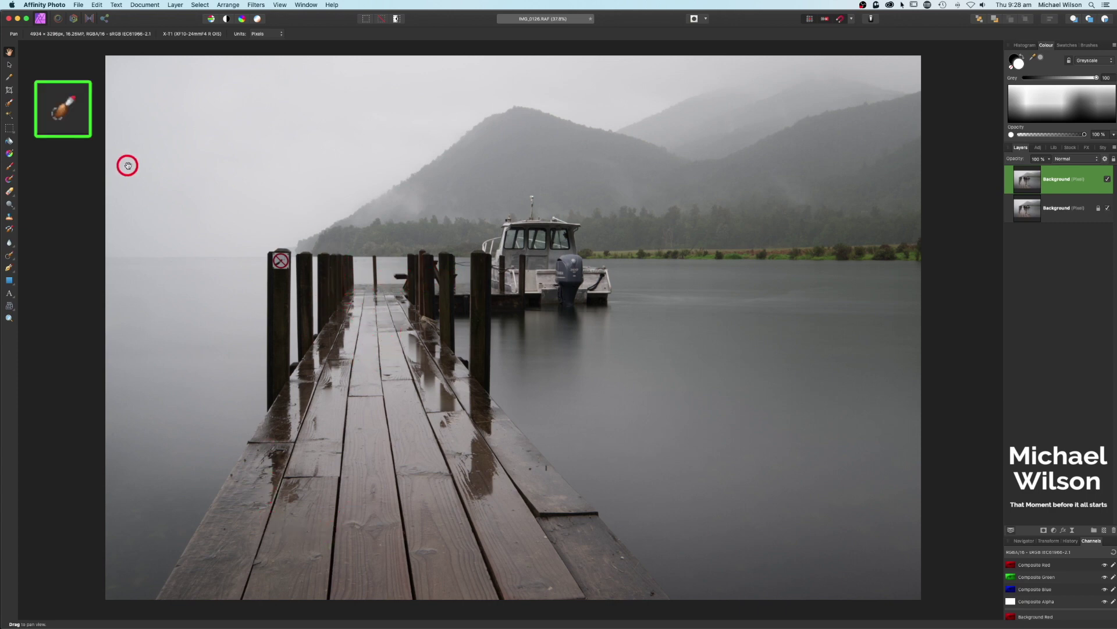
click(9, 103)
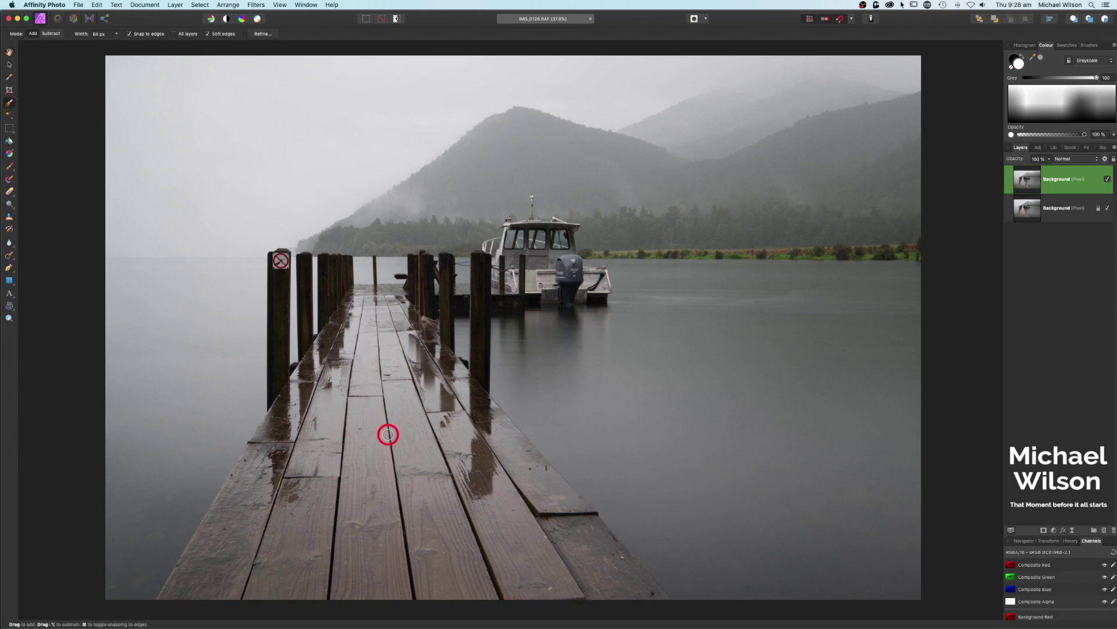
Paint a selection over the pier planks and right-hand posts, shrinking the brush as you go
mouse_move(367, 369)
mouse_down()
mouse_move(198, 590)
mouse_move(660, 598)
mouse_move(562, 504)
mouse_move(459, 535)
mouse_move(417, 399)
mouse_move(381, 442)
mouse_move(344, 411)
mouse_move(346, 327)
mouse_move(377, 293)
mouse_move(353, 366)
mouse_move(294, 421)
mouse_move(321, 356)
mouse_move(207, 542)
mouse_move(345, 501)
mouse_move(340, 471)
mouse_move(391, 486)
mouse_move(406, 533)
mouse_move(437, 366)
mouse_move(421, 334)
mouse_move(409, 371)
mouse_move(374, 304)
mouse_move(338, 419)
mouse_move(290, 426)
mouse_move(284, 361)
mouse_move(295, 406)
mouse_move(390, 382)
mouse_up()
key(bracketleft)
key(bracketleft)
key(bracketleft)
key(bracketleft)
key(bracketleft)
mouse_move(419, 382)
mouse_down()
mouse_move(479, 277)
mouse_move(330, 340)
mouse_up()
key(bracketleft)
key(bracketleft)
key(bracketleft)
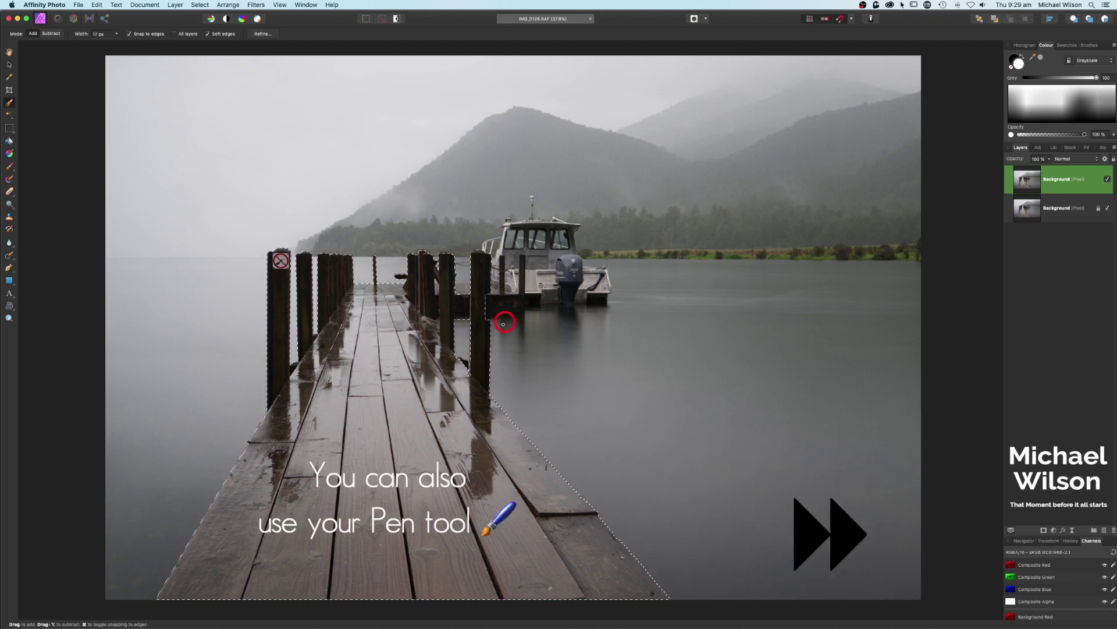
key(super+1)
key(bracketleft)
key(bracketleft)
key(bracketleft)
key(super+2)
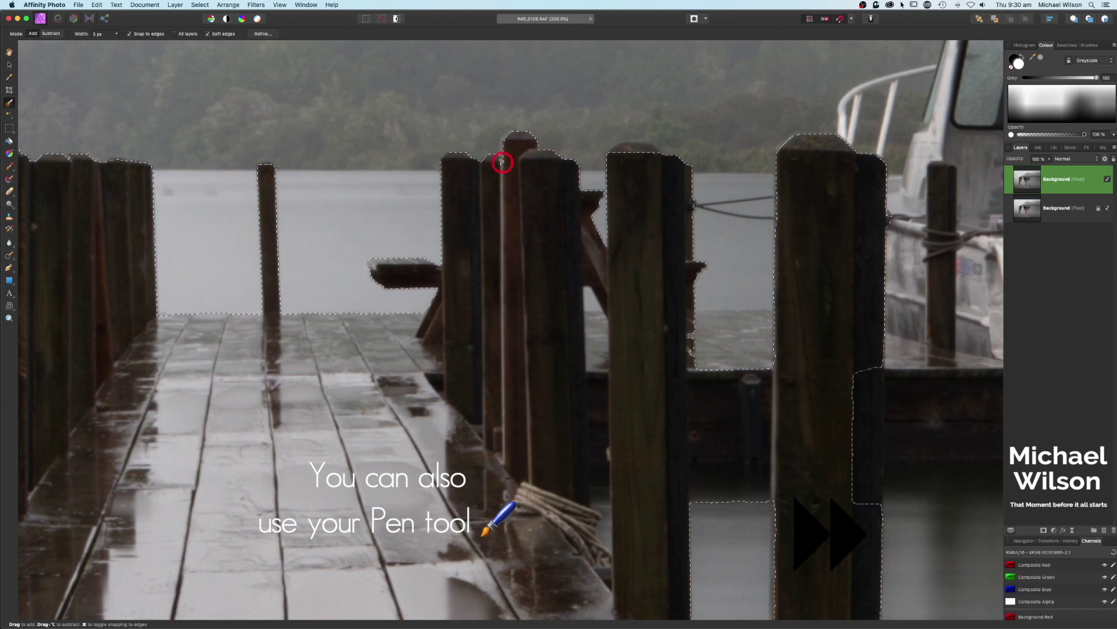
Refine the selection along the right post, up the thin post, and along the dock's left edge
scroll(594, 314, right, 10)
scroll(594, 315, down, 2)
key(bracketright)
key(bracketright)
key(bracketright)
drag(794, 393, 773, 347)
key(bracketleft)
key(bracketleft)
key(bracketleft)
mouse_move(604, 305)
mouse_down()
mouse_move(733, 305)
mouse_move(638, 138)
mouse_up()
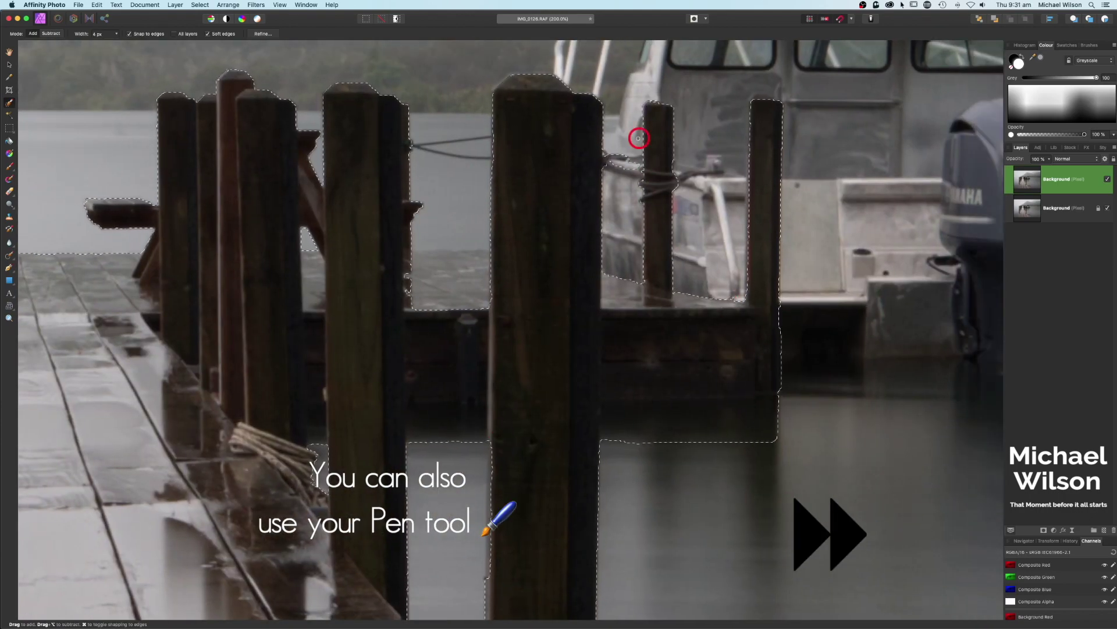
scroll(504, 425, down, 10)
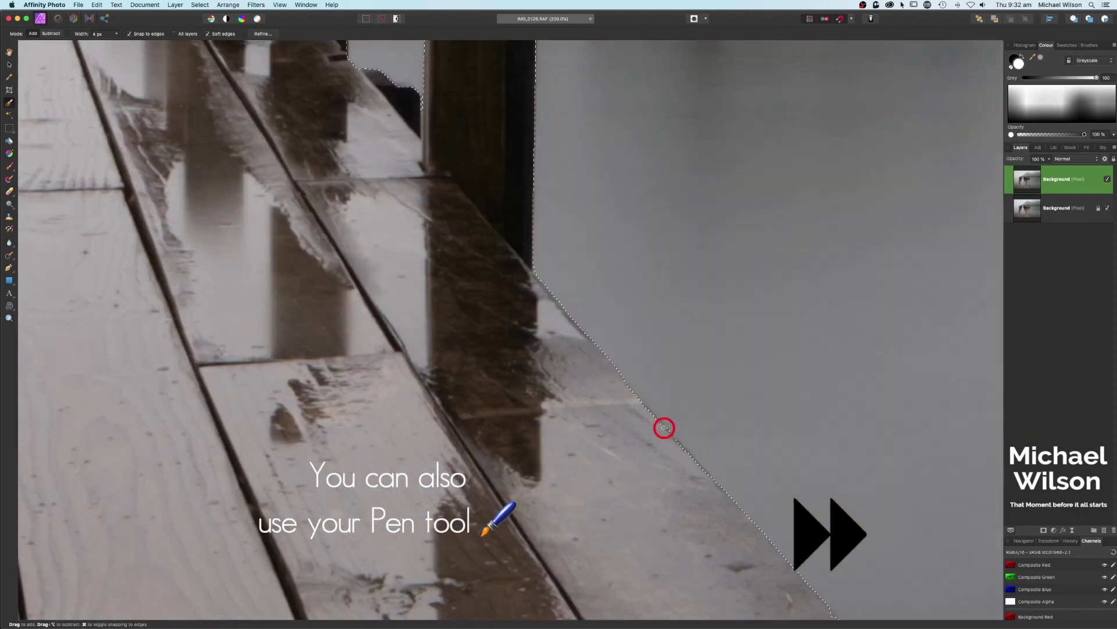
scroll(664, 427, down, 10)
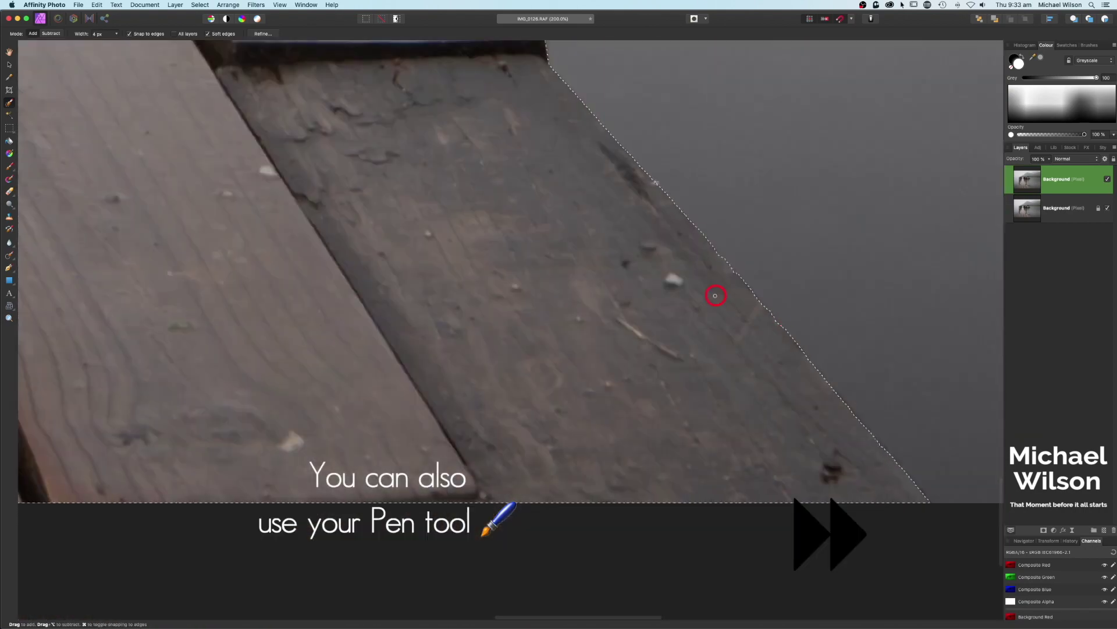
drag(716, 294, 58, 523)
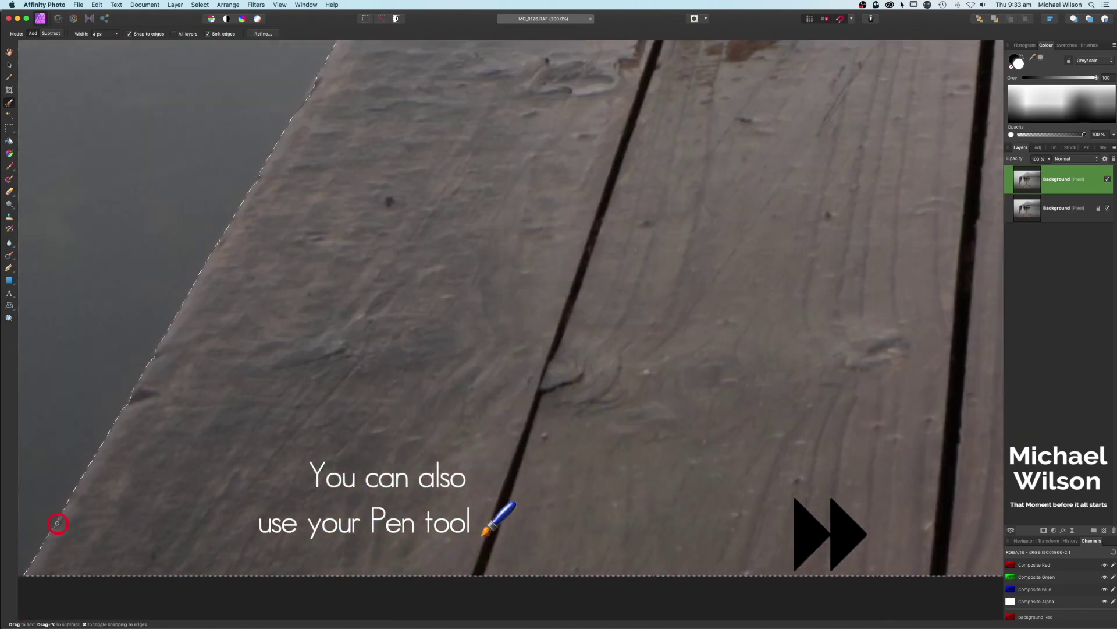
scroll(57, 523, down, 10)
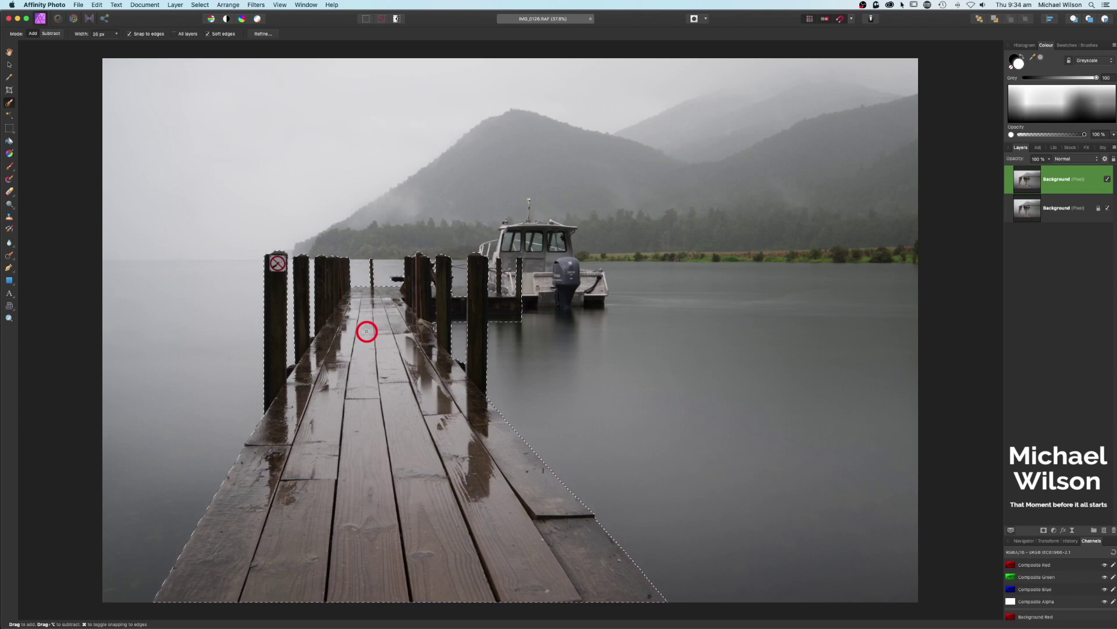
Zoom in on the post tops, subtract stray selection above them with Option held, then fit the photo
key(super+equal)
key(super+equal)
key(super+equal)
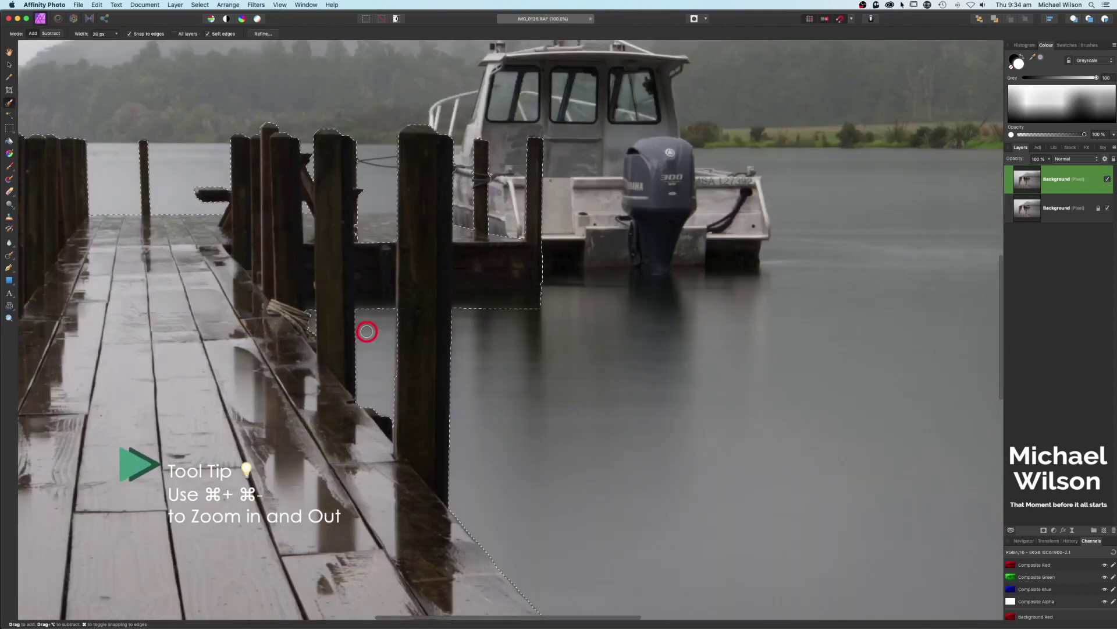
key(super+minus)
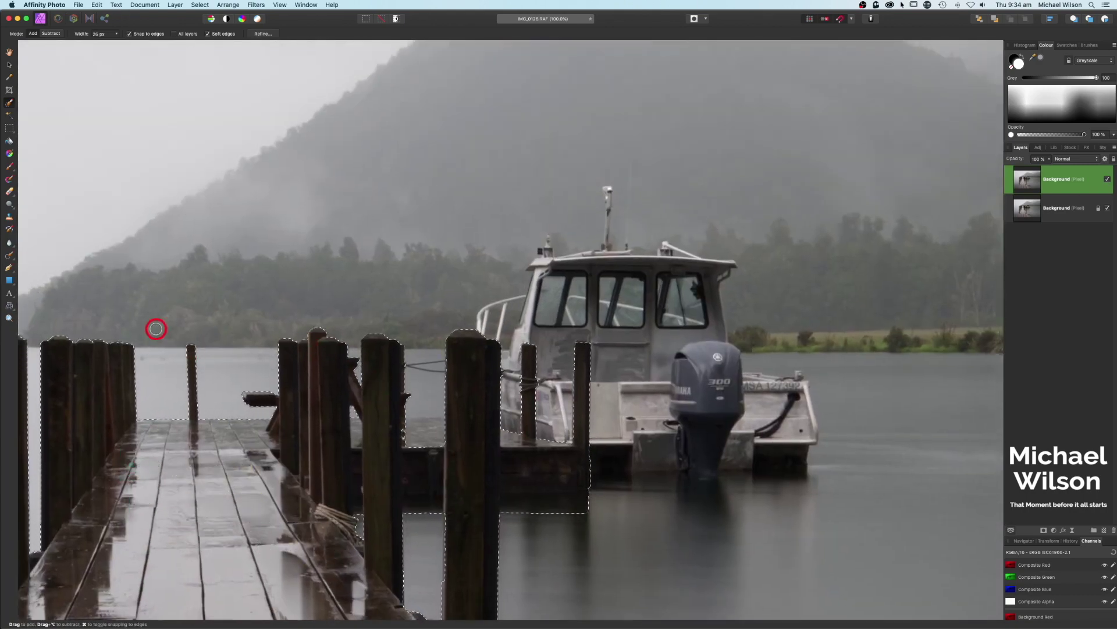
key(super+equal)
key(super+equal)
key(super+equal)
drag(155, 327, 748, 357)
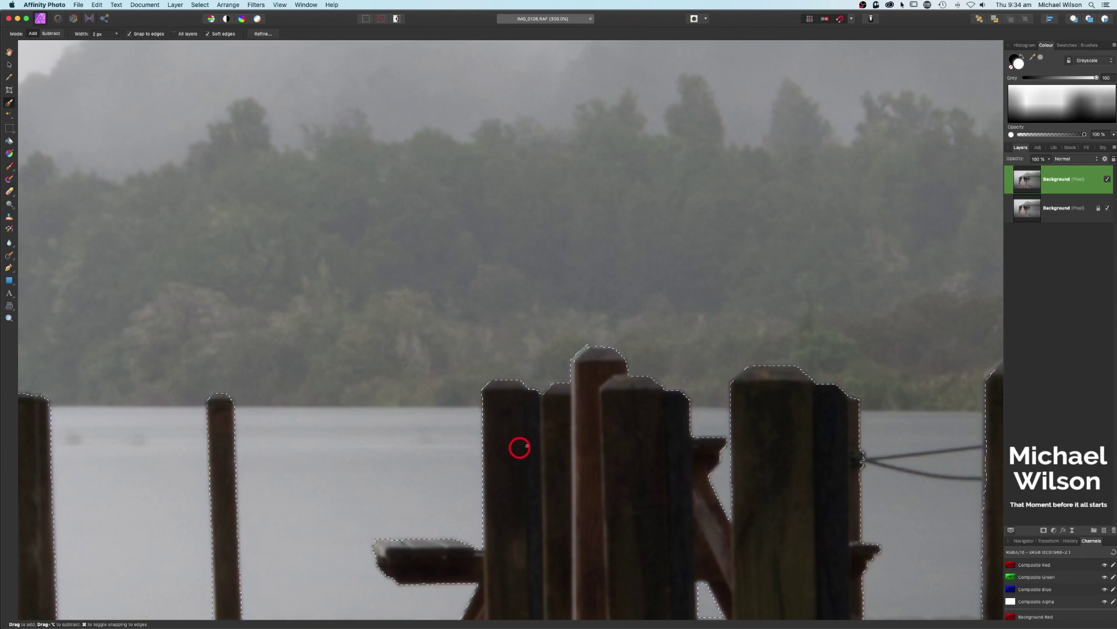
key(alt)
key(super+0)
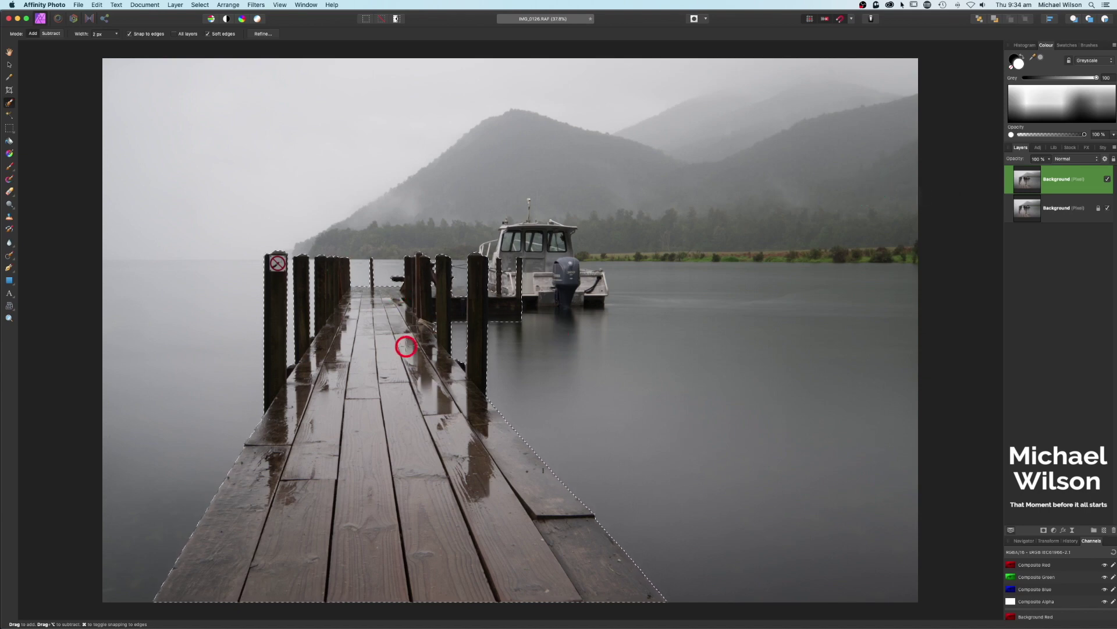
Copy and paste the jetty onto a new layer, hide both Background layers, and enlarge the Erase Brush
key(super+c)
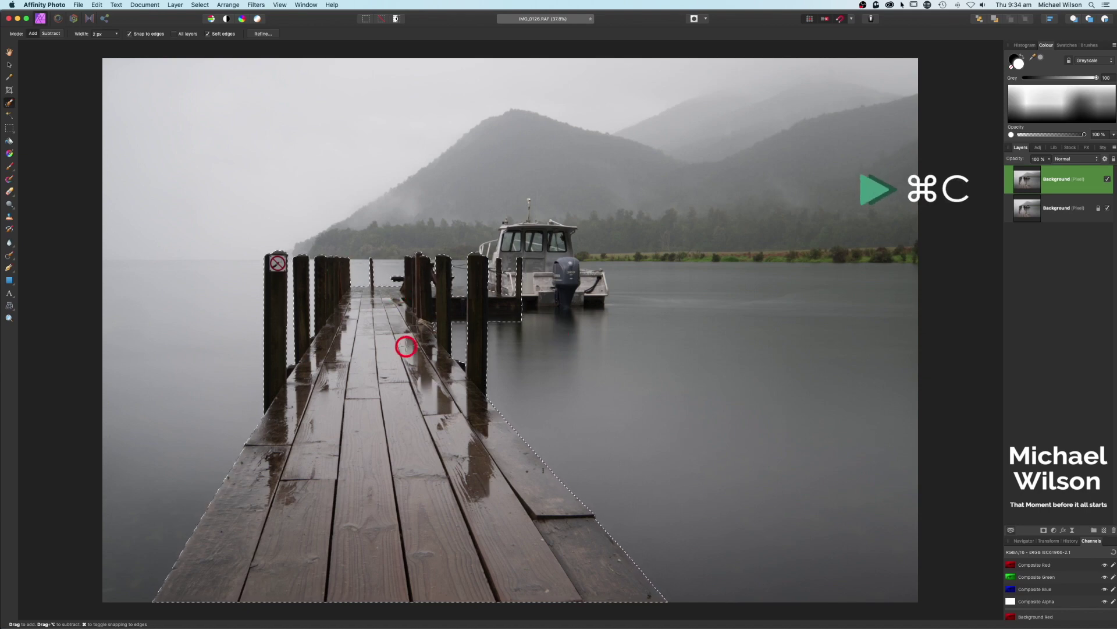
key(super+v)
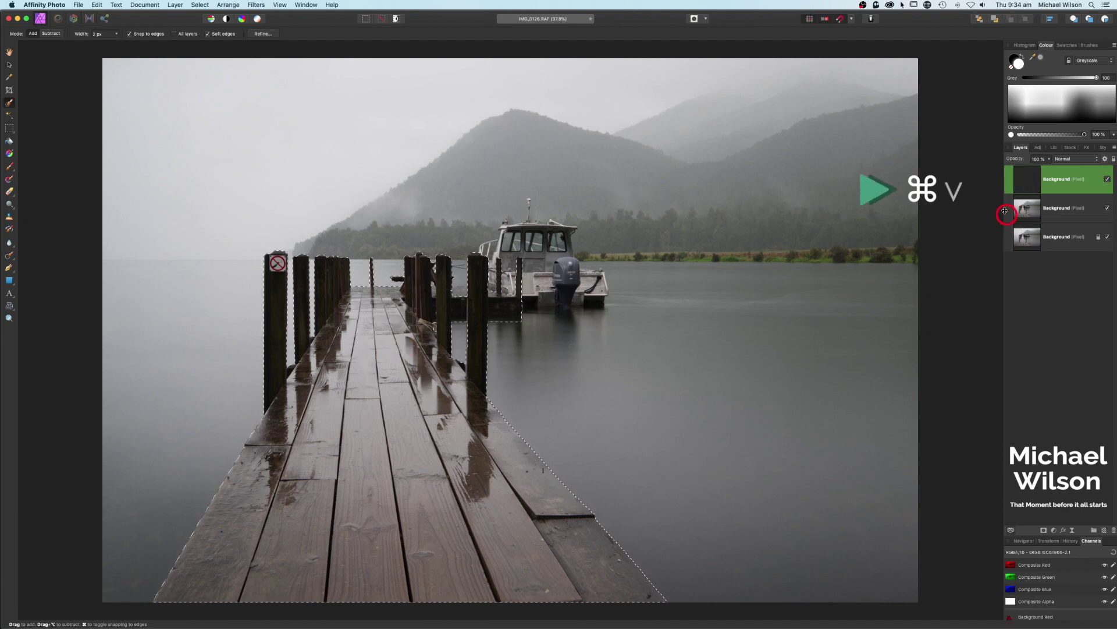
click(1108, 209)
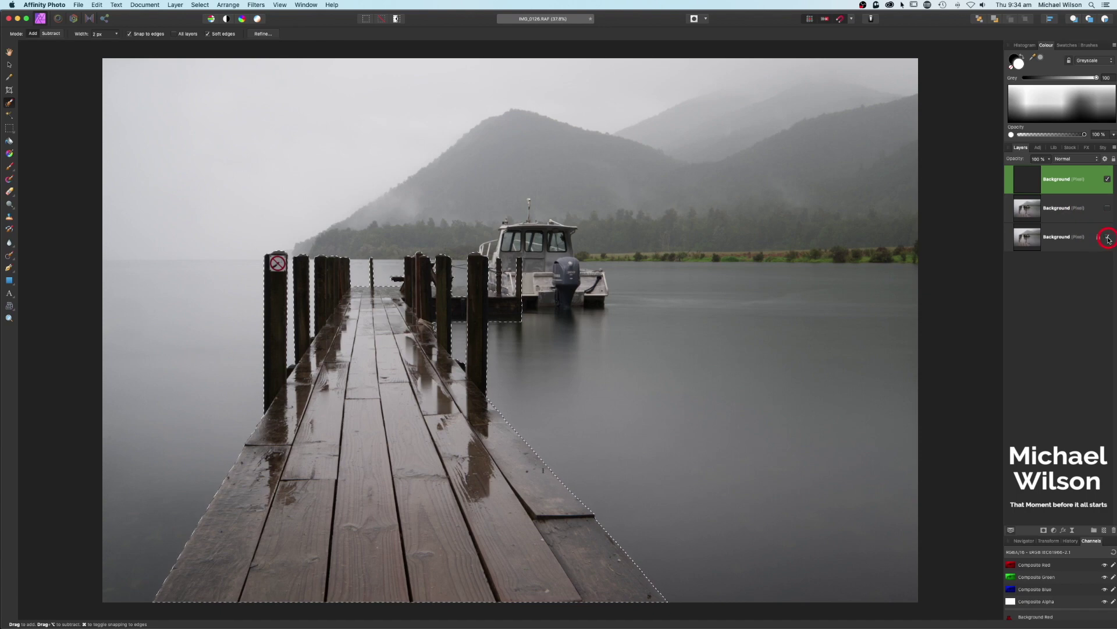
click(1109, 238)
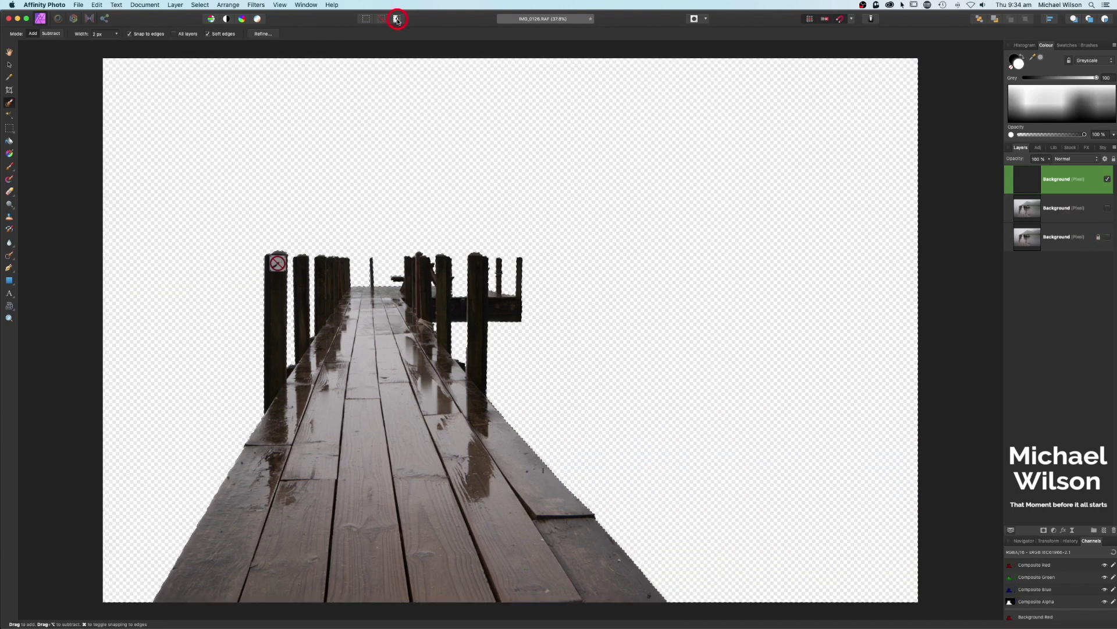
click(10, 192)
key(bracketright)
key(bracketright)
key(bracketright)
key(bracketright)
key(bracketright)
key(bracketright)
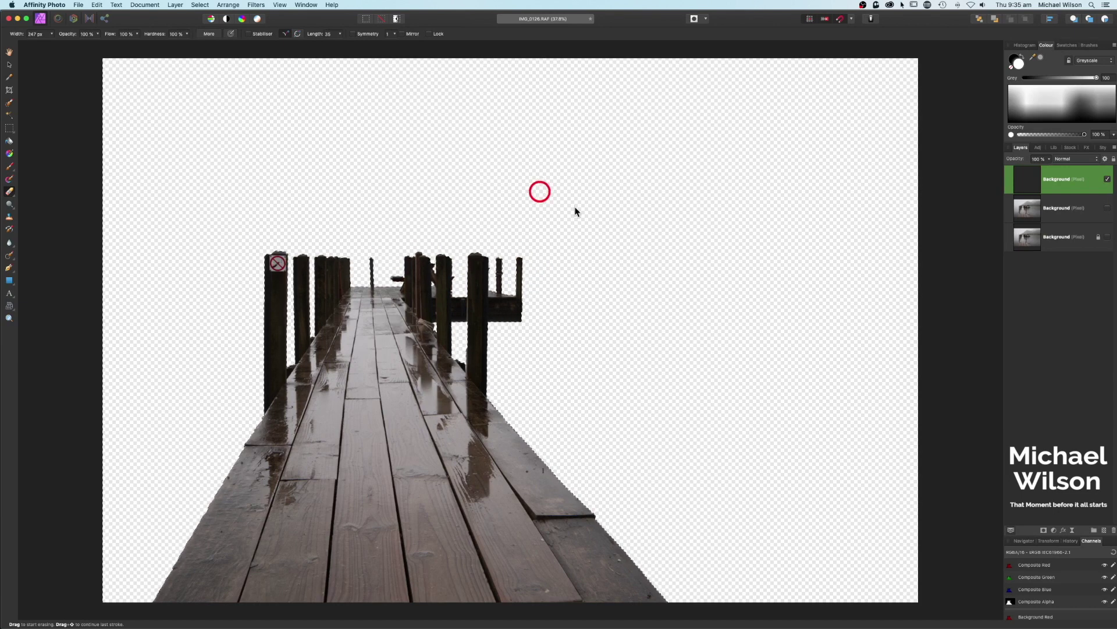
Make the upper Background layer visible again, deselect the jetty, and switch to the Move Tool
click(1108, 208)
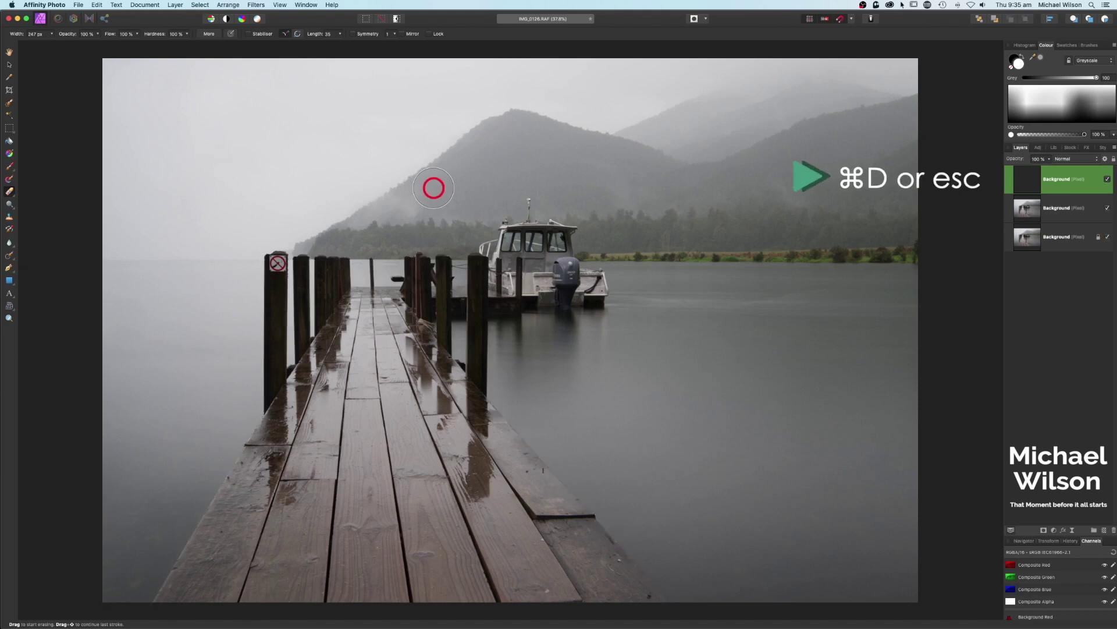
key(super+d)
key(h)
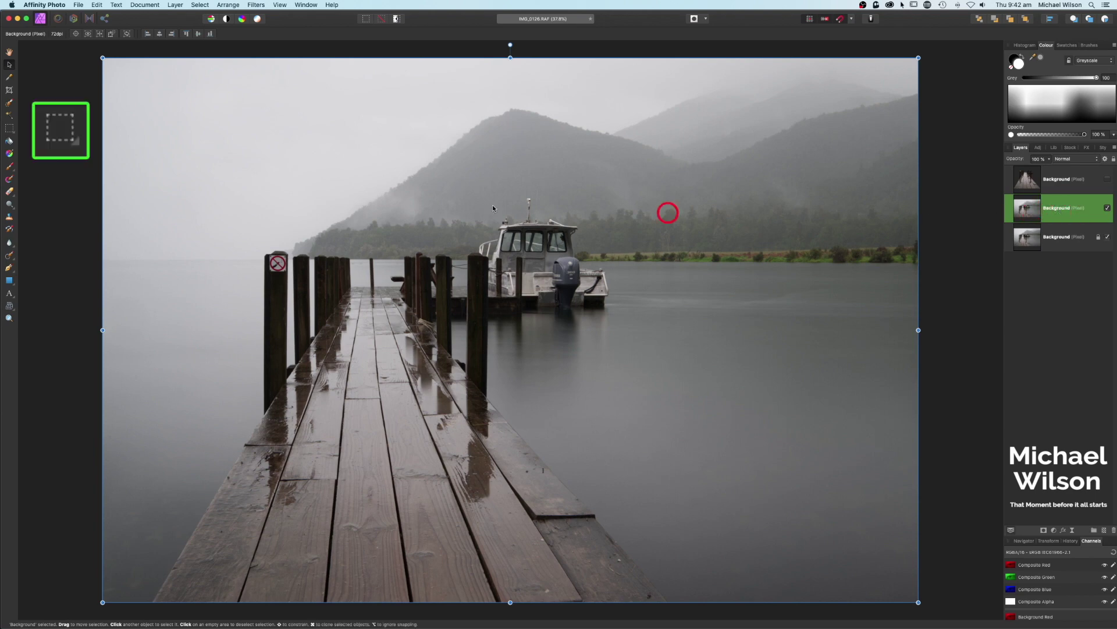
Marquee-select the empty lake right of the boat, paste it as a new layer, and deselect
click(13, 129)
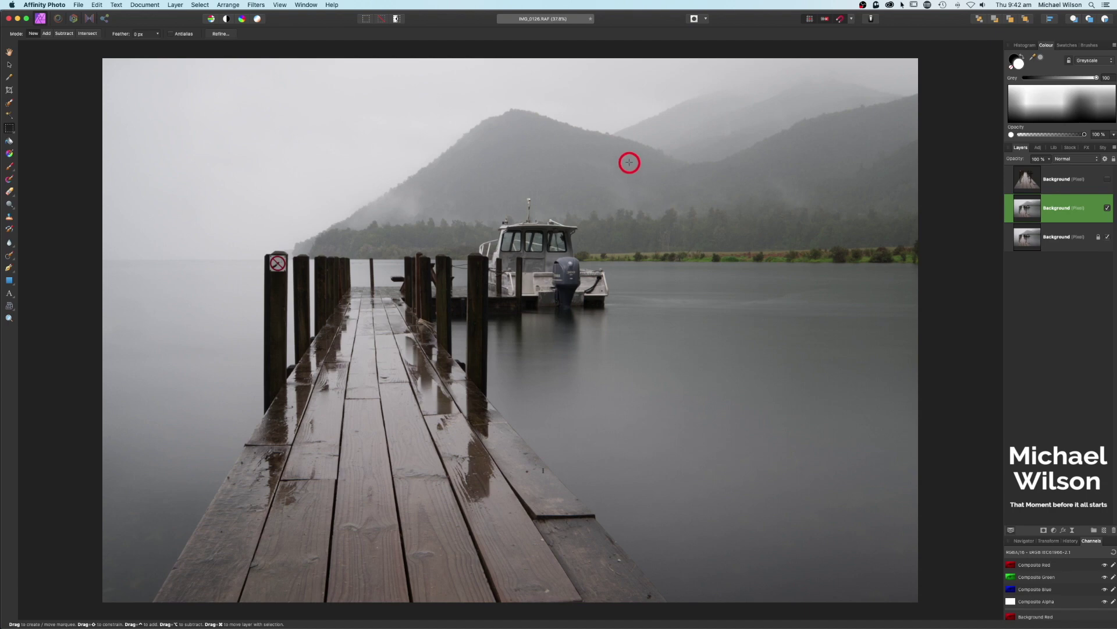
drag(624, 162, 916, 536)
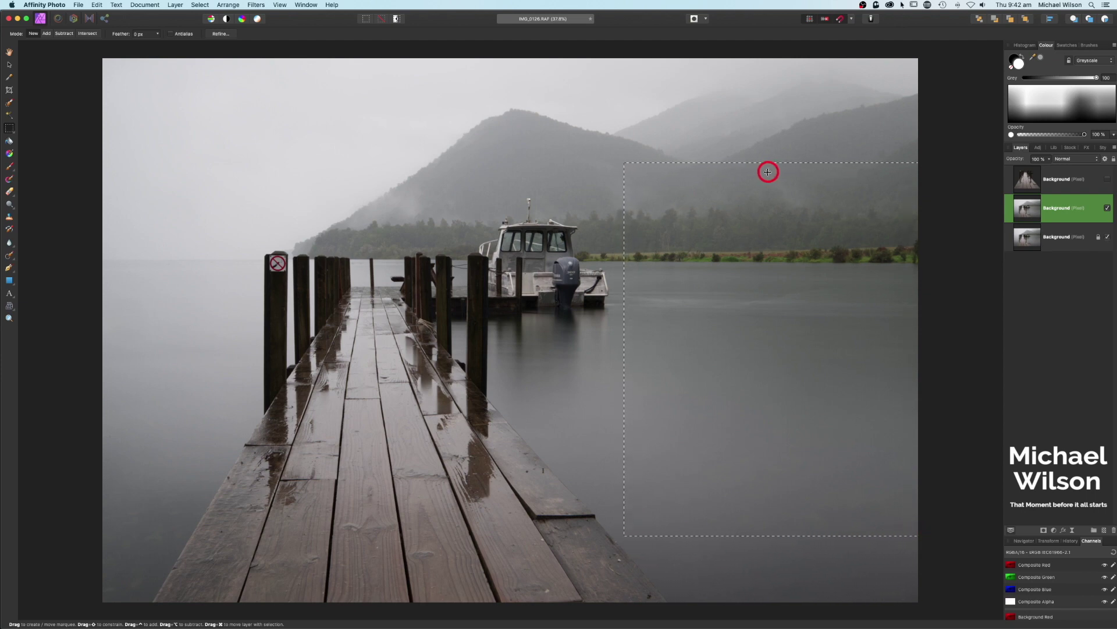
key(super+c)
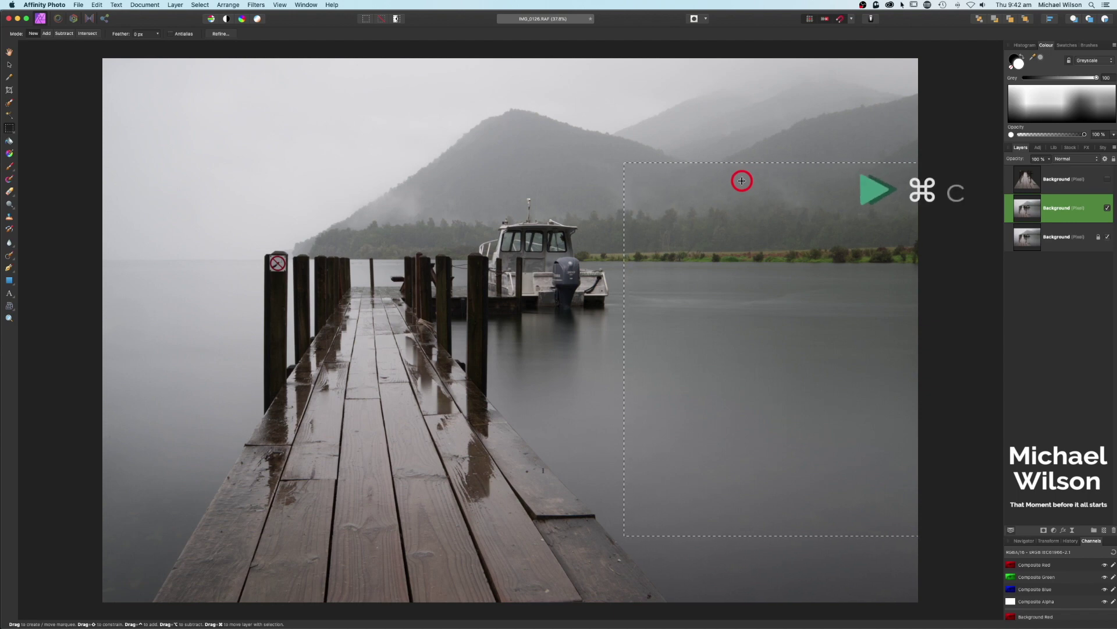
key(super+v)
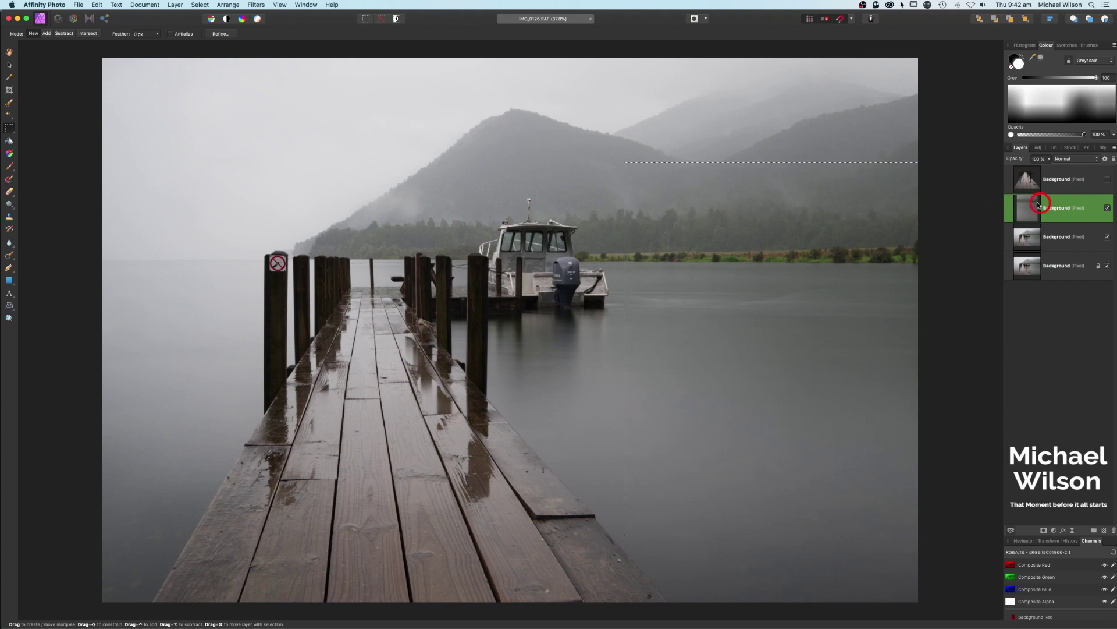
key(super+d)
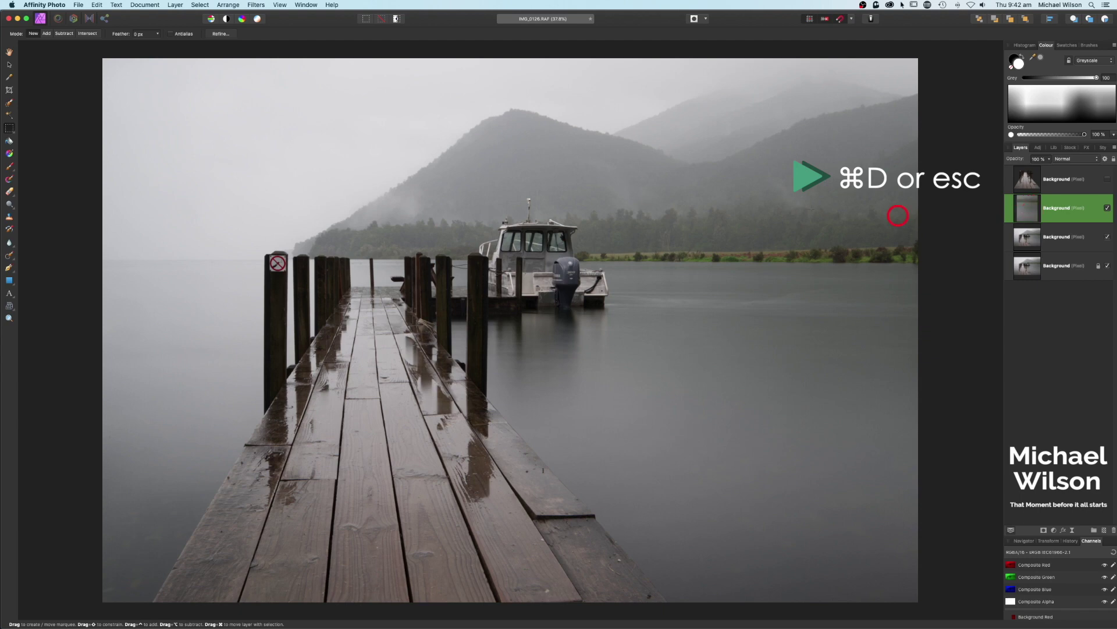
click(10, 65)
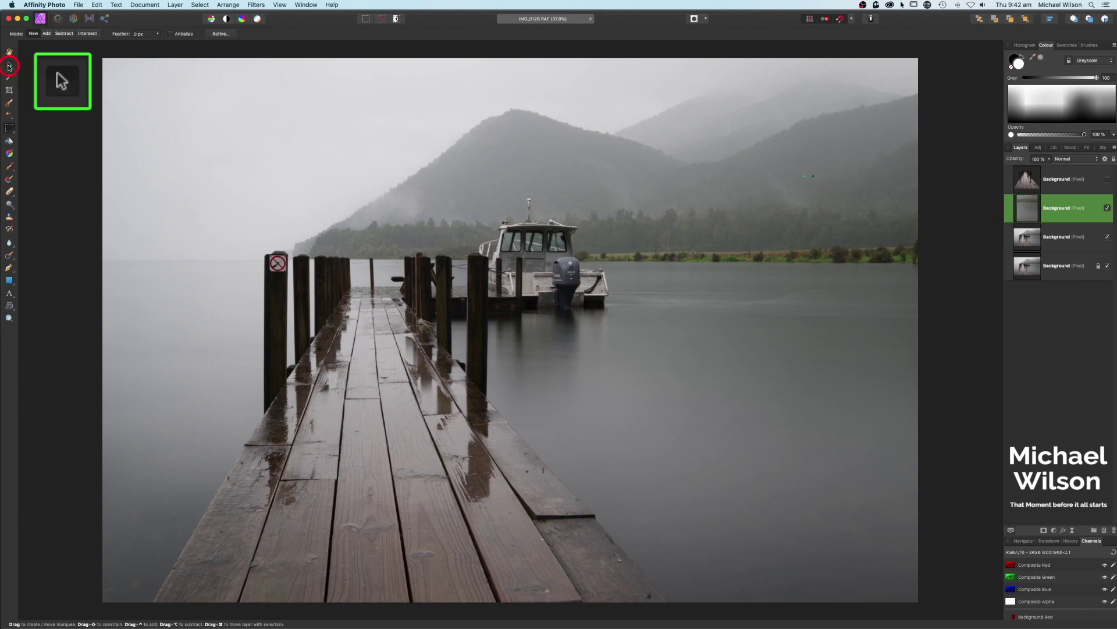
Drop the patch to 75% opacity, slide it left over the boat, then restore 100% opacity
click(1051, 161)
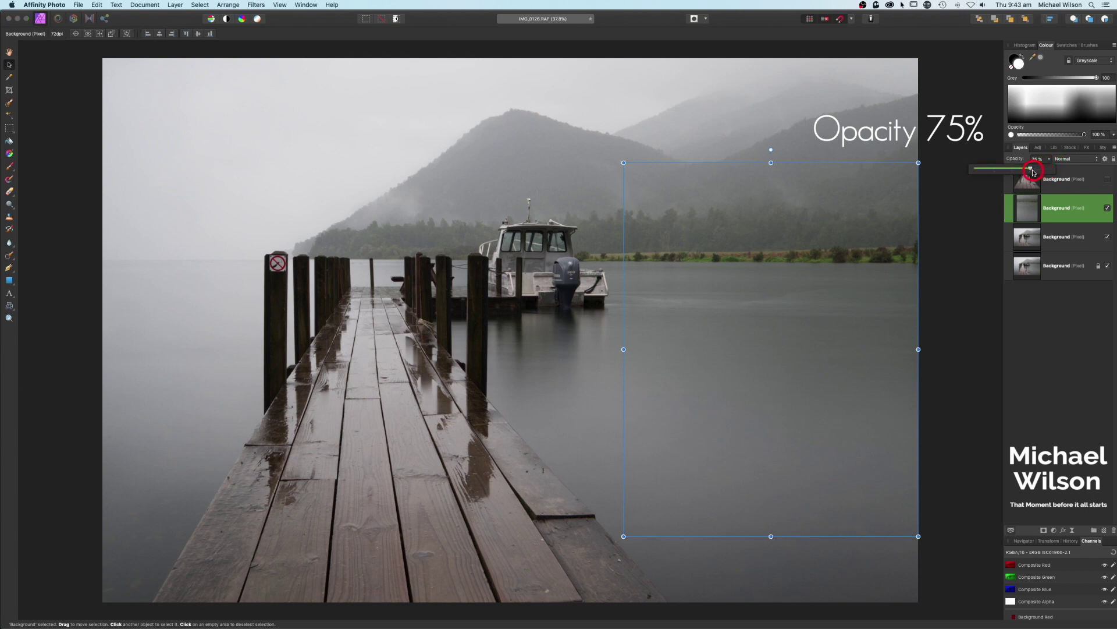
click(751, 283)
drag(751, 284, 606, 282)
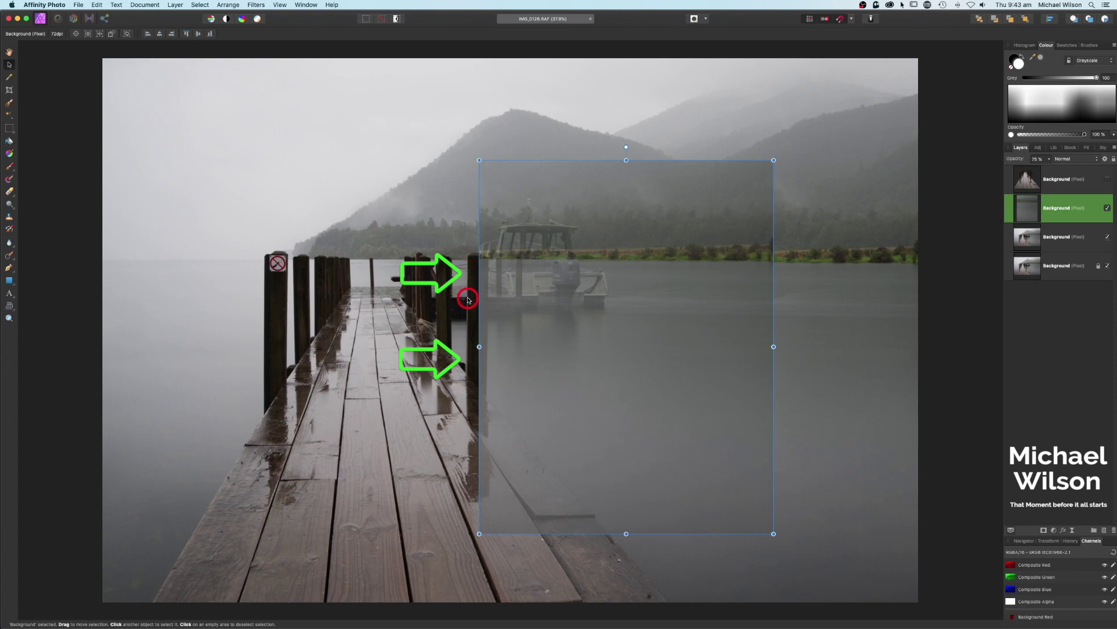
drag(573, 282, 566, 286)
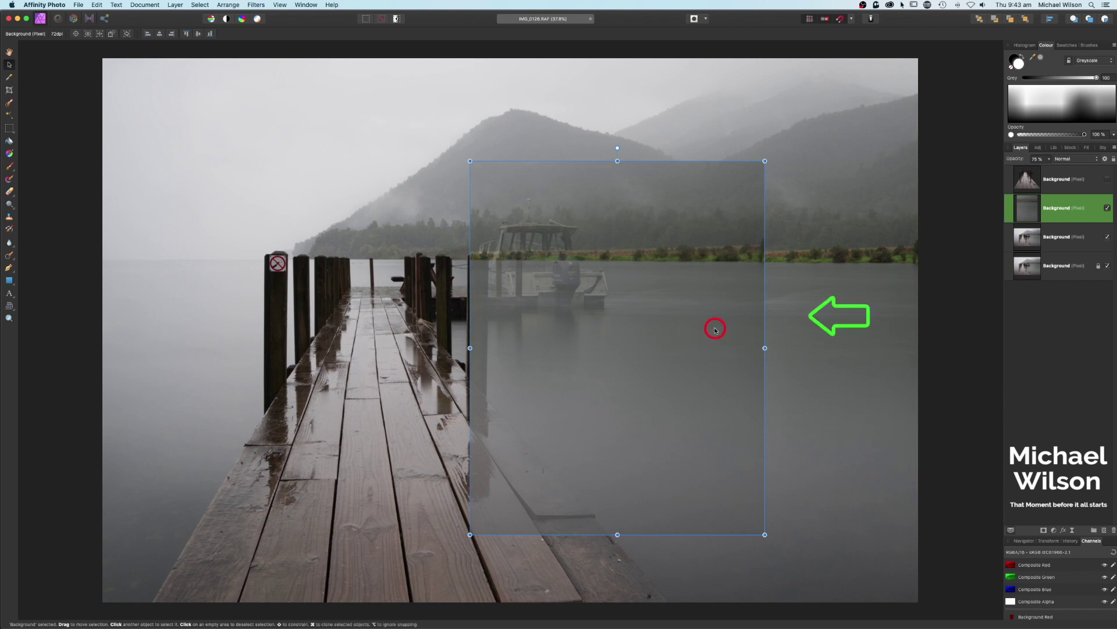
drag(716, 329, 715, 330)
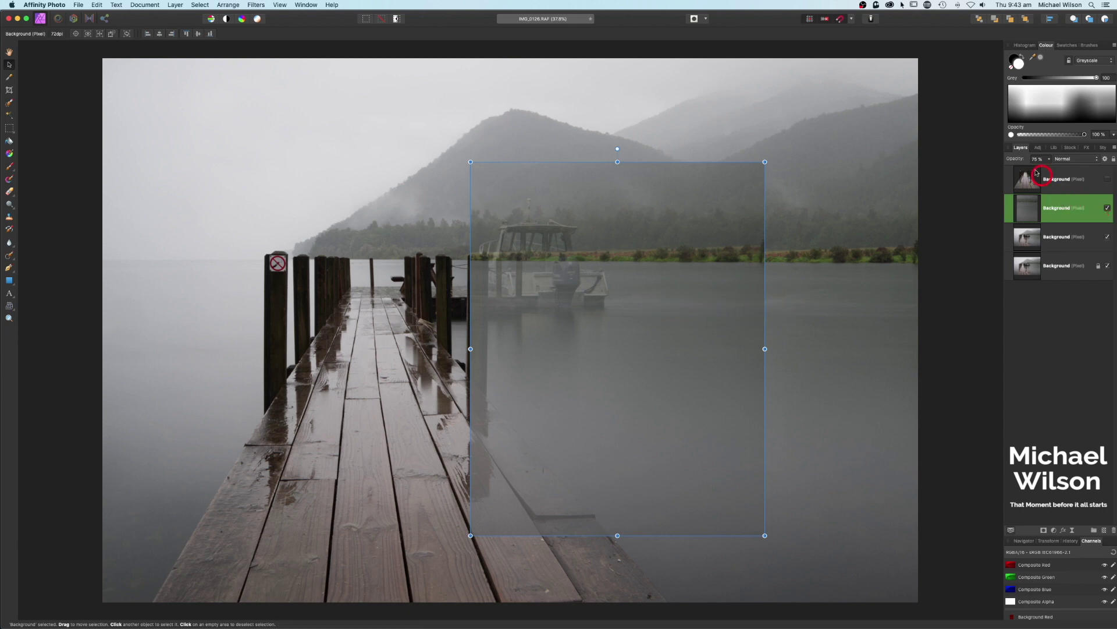
click(1051, 160)
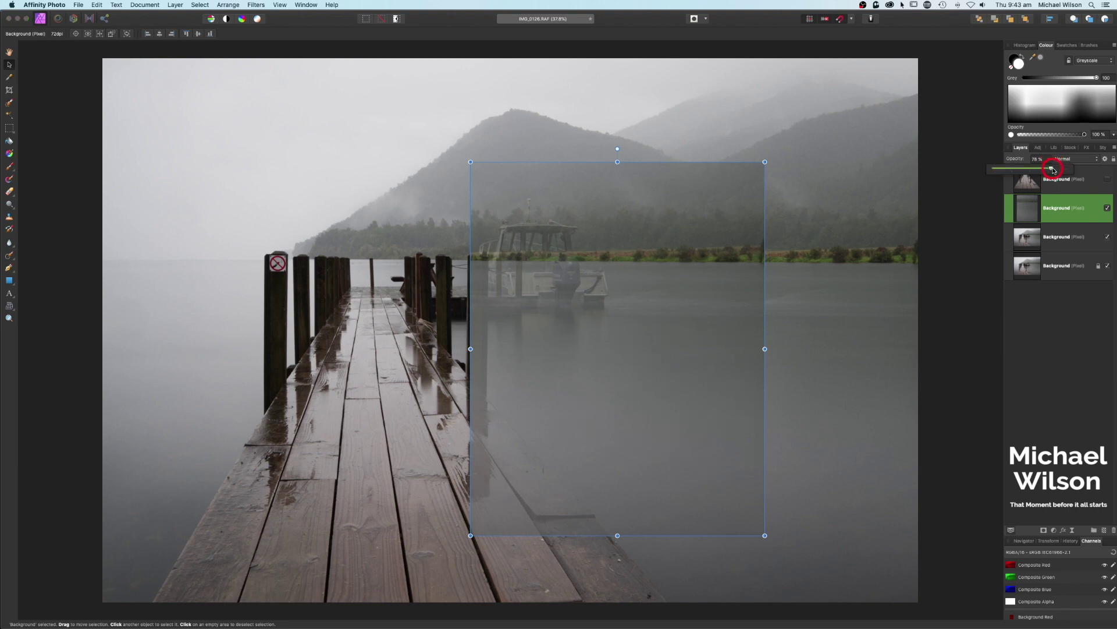
drag(1052, 170, 1074, 169)
click(1026, 208)
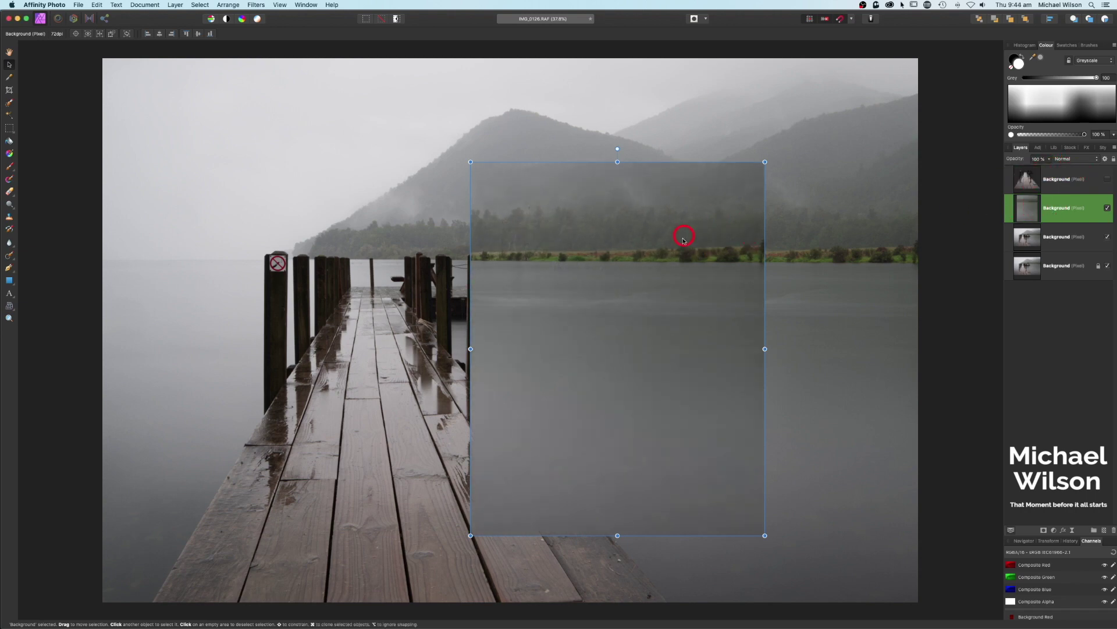
Add a Levels adjustment, nest it inside the lake patch layer, and set White Level to 81%
click(1055, 531)
click(1054, 533)
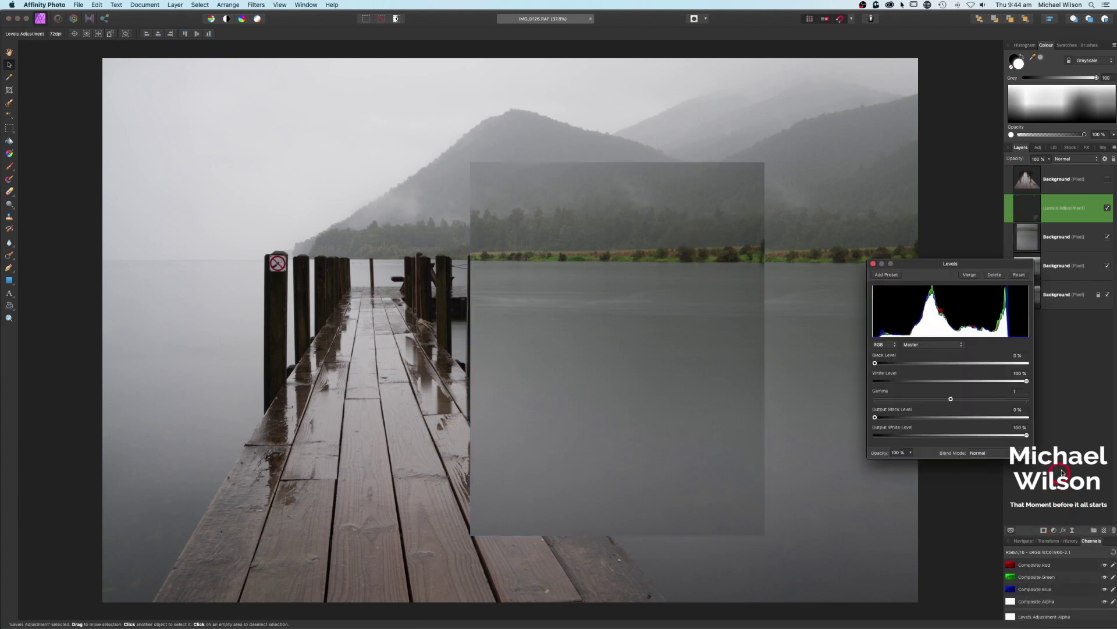
drag(1029, 210, 1040, 238)
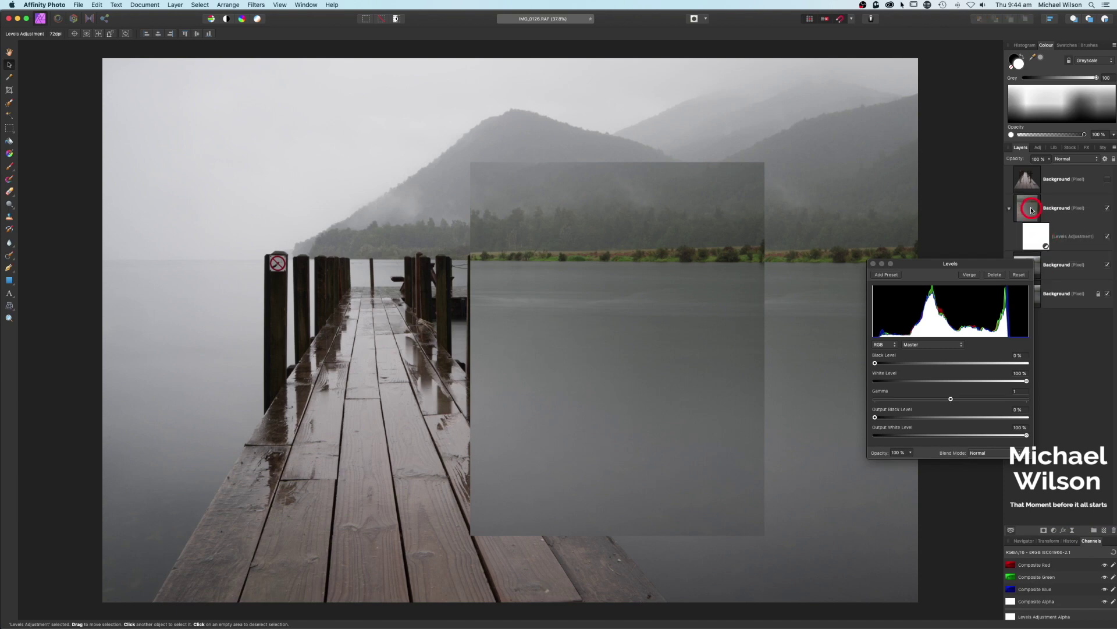
drag(990, 266, 989, 133)
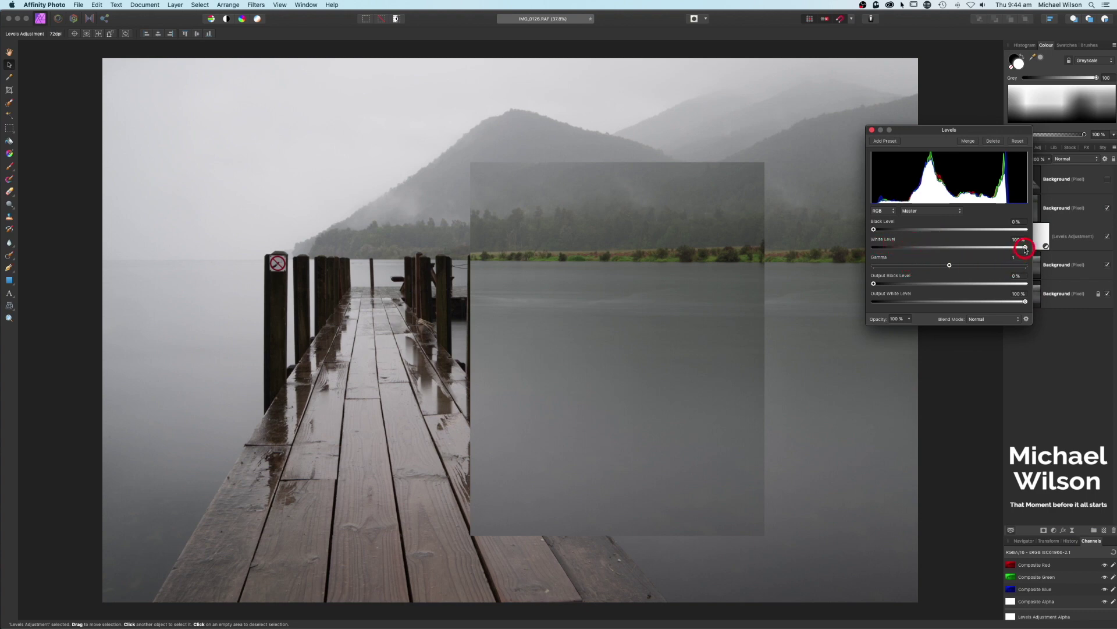
drag(1017, 250, 994, 251)
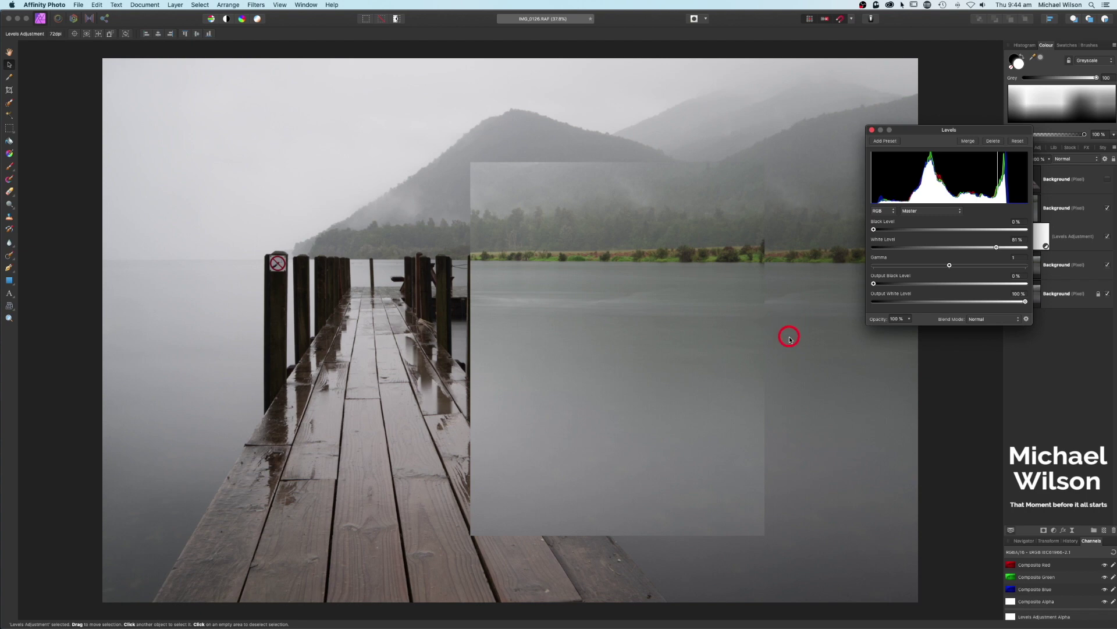
Close the Levels settings, select the patch layer, and lower its opacity to about 76%
click(872, 132)
drag(1055, 190, 1027, 218)
click(1028, 216)
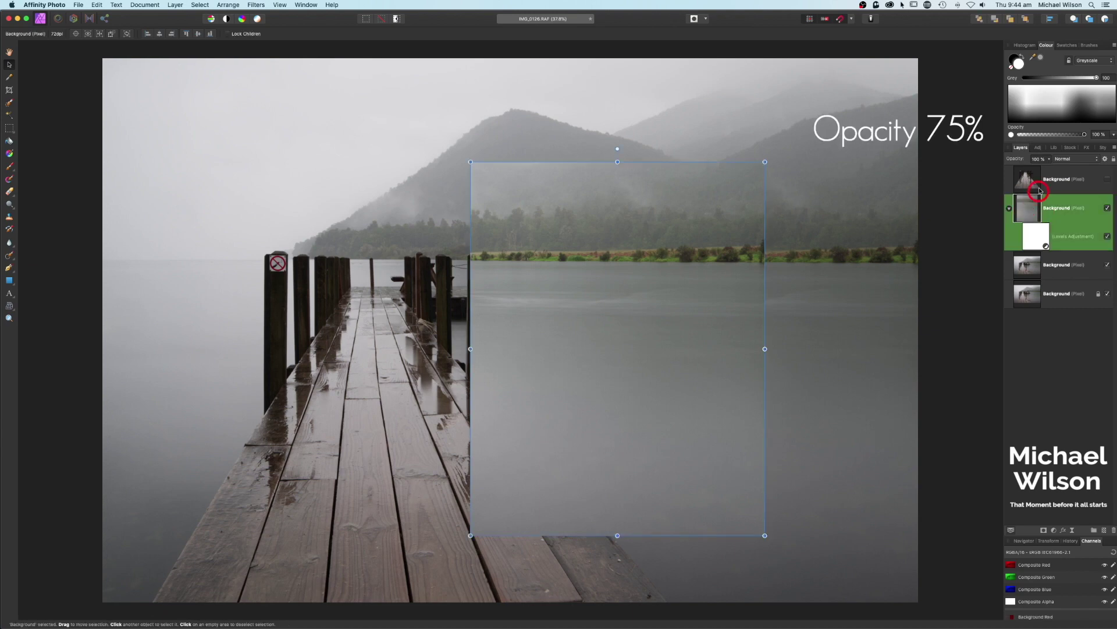
click(1050, 160)
drag(1051, 169, 1037, 170)
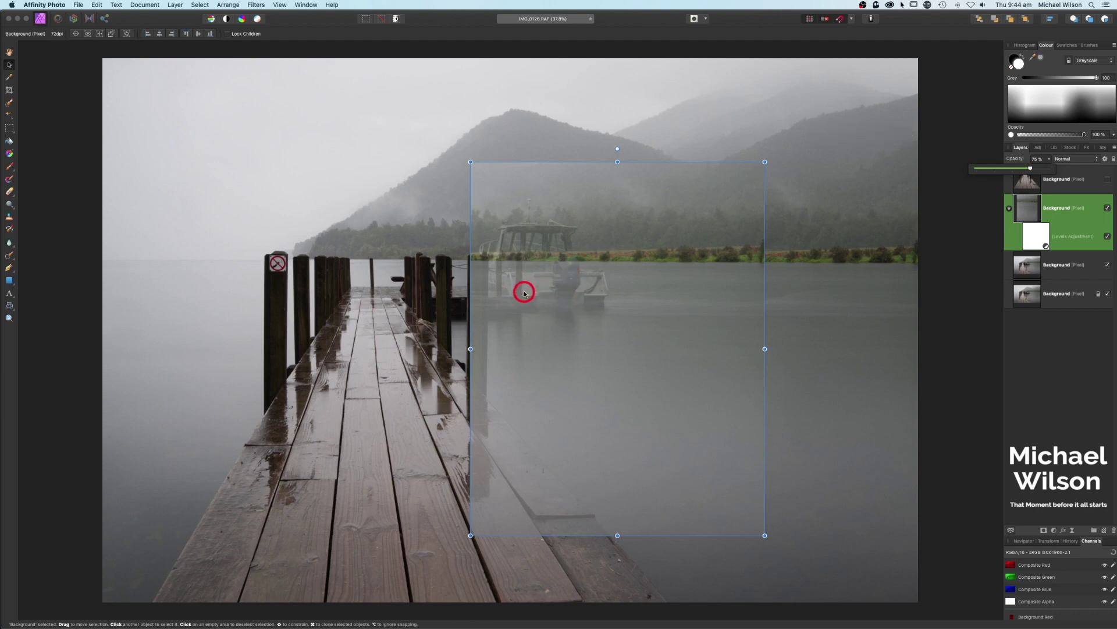
click(1017, 213)
Collapse the patch layer's Levels child, then add a mask and select it
click(1010, 210)
click(1032, 207)
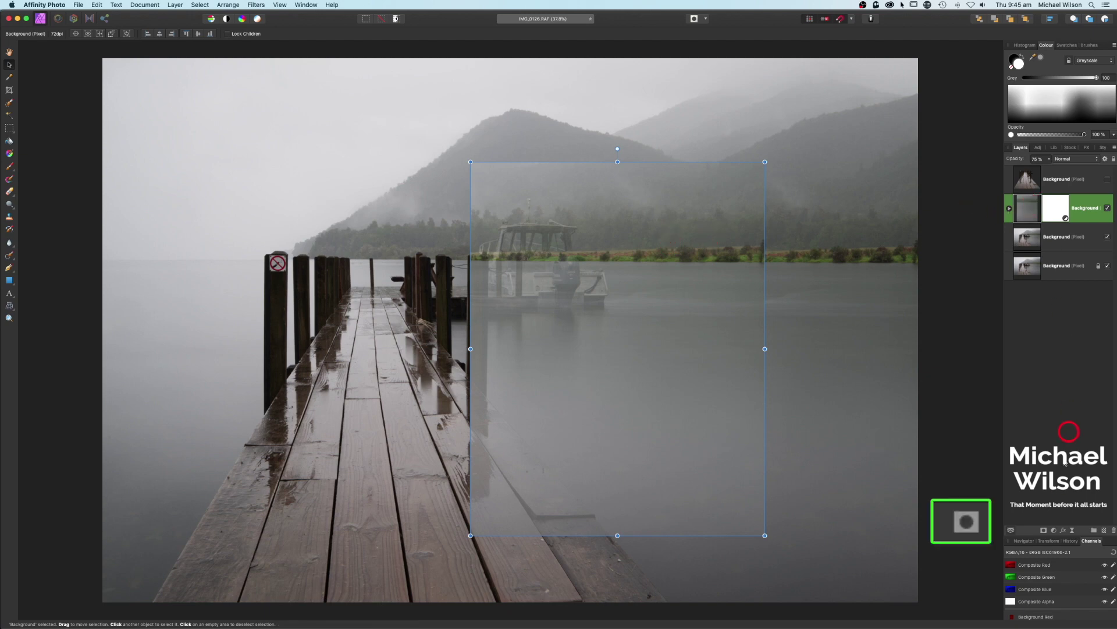
click(1045, 531)
click(1040, 262)
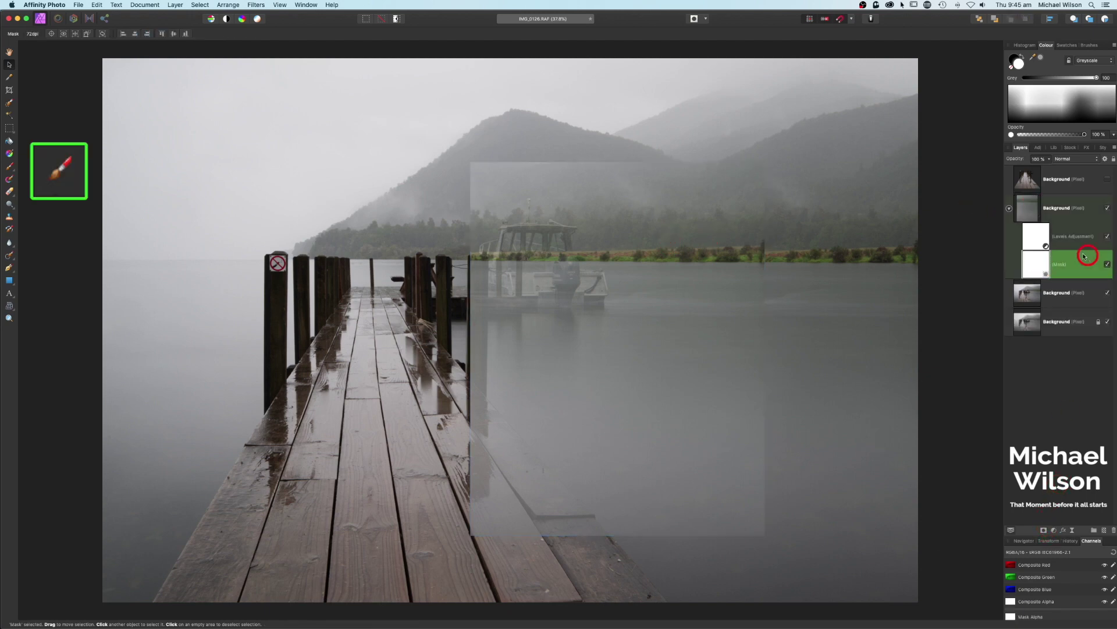
Set up the Paint Brush with the 256 Round Light Brush preset at 10% flow
click(11, 166)
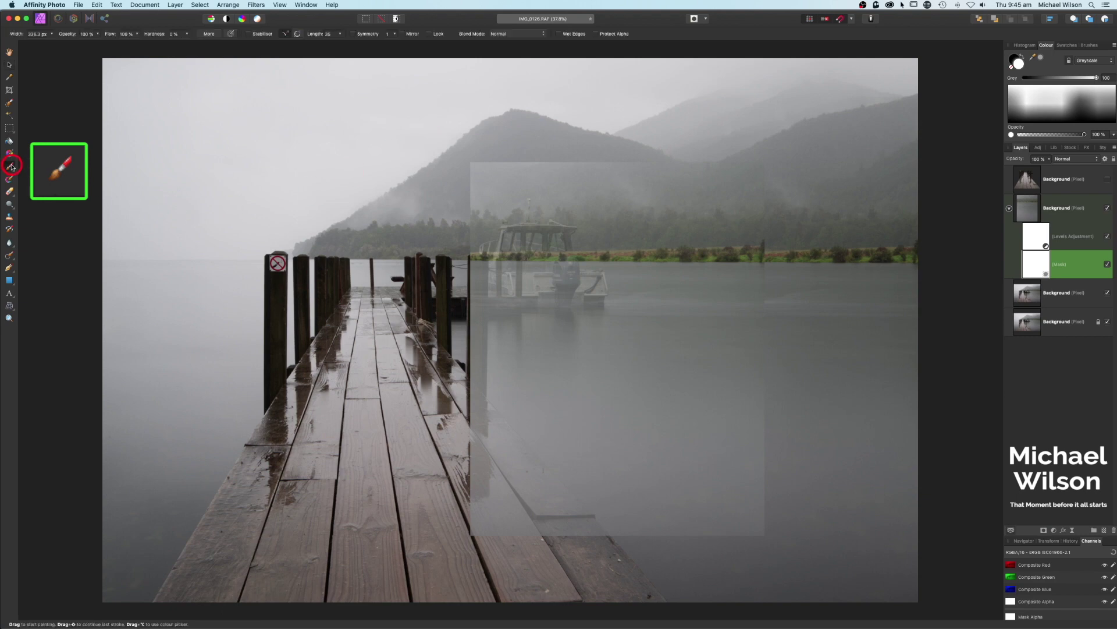
click(1091, 46)
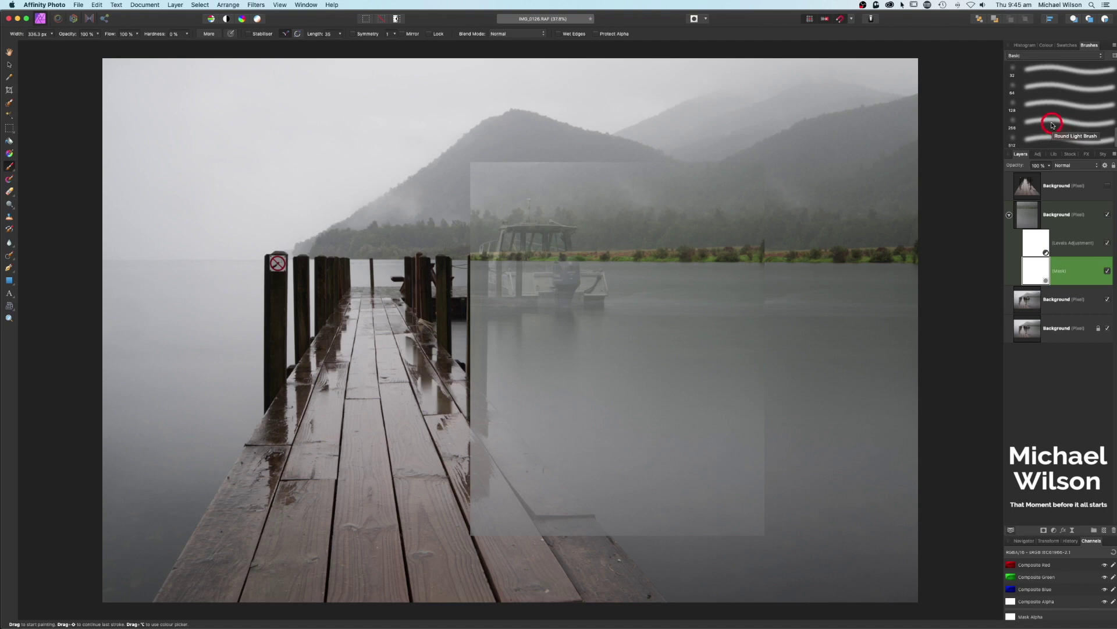
click(1052, 124)
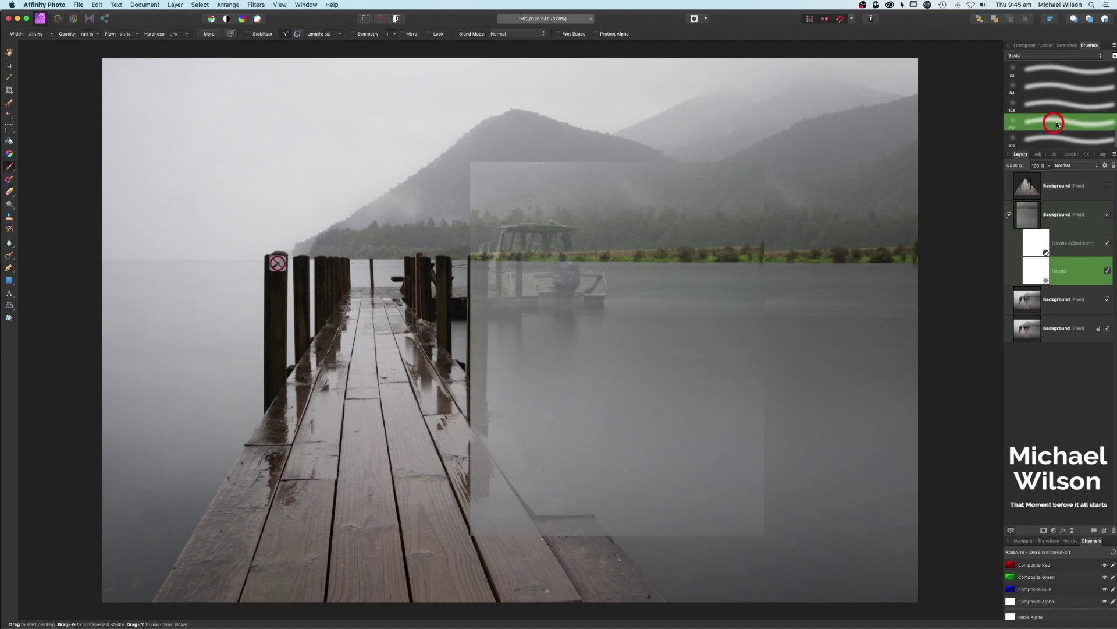
click(1047, 45)
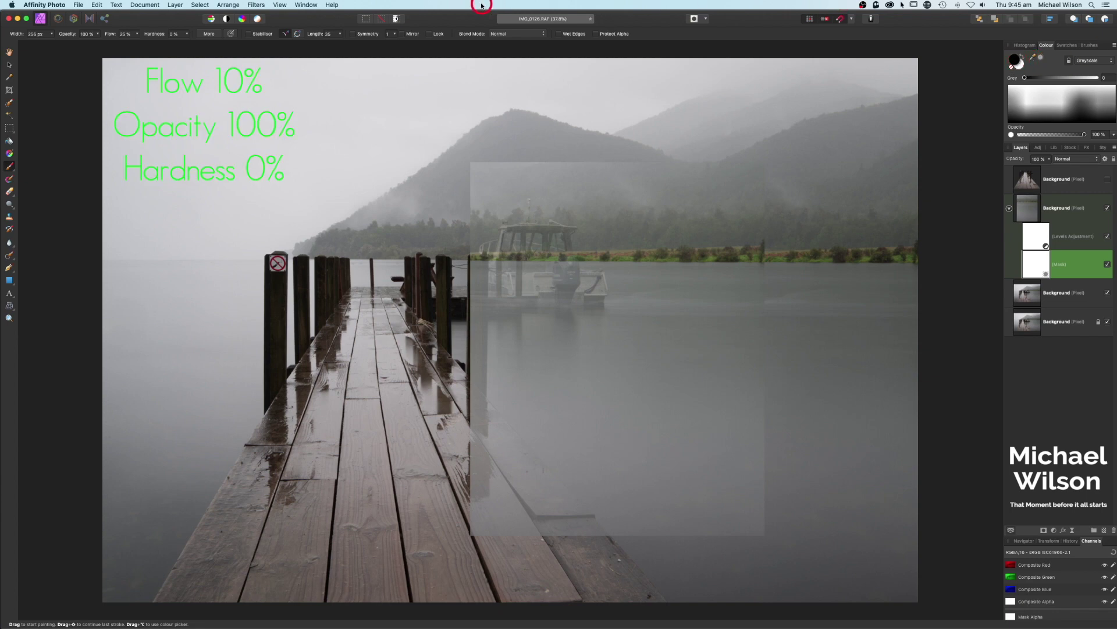
click(137, 35)
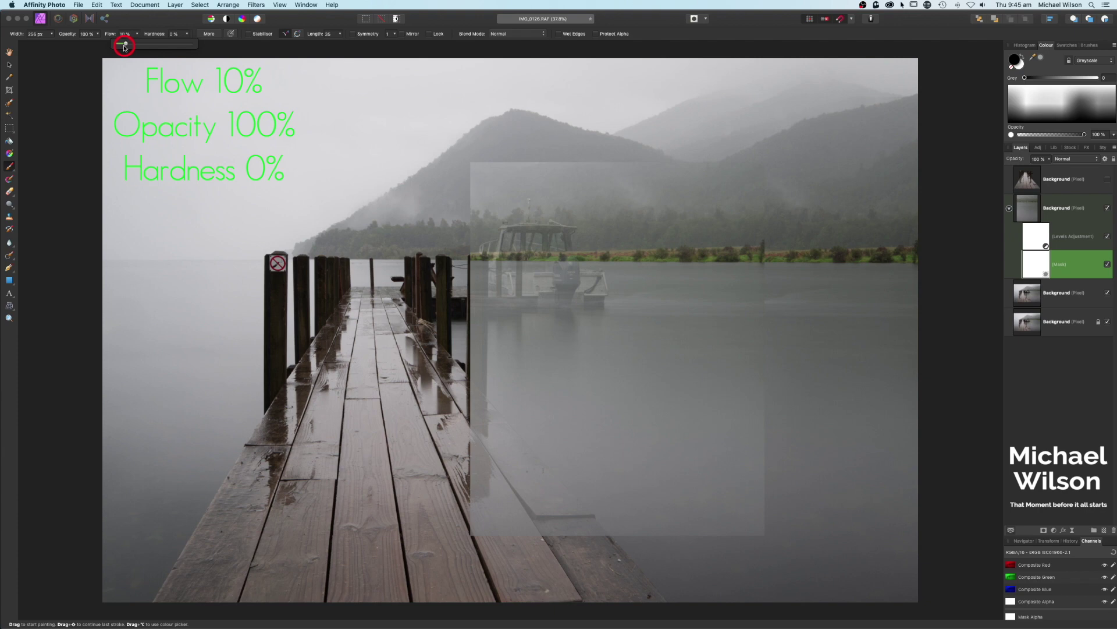
click(131, 18)
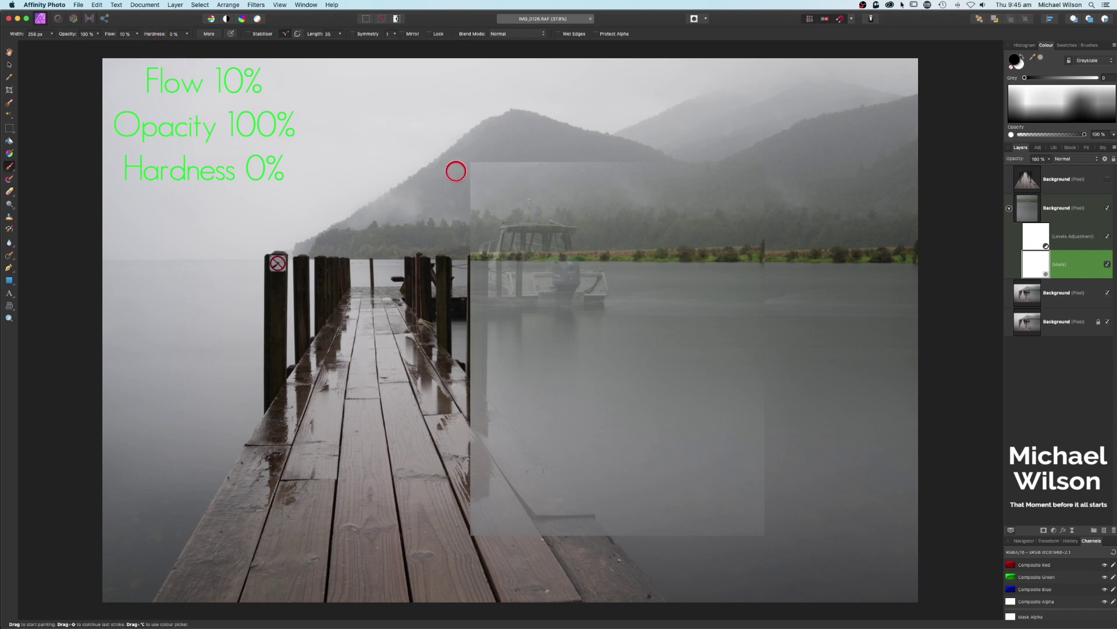
Paint black on the mask along the patch edges to blend it into the mountain and water
mouse_move(444, 143)
mouse_down()
mouse_move(568, 161)
mouse_move(468, 160)
mouse_move(671, 162)
mouse_move(446, 162)
mouse_move(528, 163)
mouse_move(460, 167)
mouse_move(464, 184)
mouse_move(752, 182)
mouse_move(792, 200)
mouse_move(760, 214)
mouse_move(750, 242)
mouse_move(779, 263)
mouse_move(781, 279)
mouse_move(753, 278)
mouse_move(789, 250)
mouse_move(746, 306)
mouse_move(816, 309)
mouse_move(746, 278)
mouse_move(761, 268)
mouse_move(772, 270)
mouse_move(735, 322)
mouse_move(778, 344)
mouse_move(756, 345)
mouse_move(776, 363)
mouse_move(751, 390)
mouse_move(789, 411)
mouse_move(792, 385)
mouse_move(750, 372)
mouse_move(783, 293)
mouse_move(806, 327)
mouse_move(757, 407)
mouse_move(790, 412)
mouse_move(761, 435)
mouse_move(777, 440)
mouse_move(748, 449)
mouse_move(753, 471)
mouse_move(778, 471)
mouse_move(758, 476)
mouse_move(757, 493)
mouse_move(789, 476)
mouse_move(747, 482)
mouse_move(802, 510)
mouse_move(758, 516)
mouse_move(763, 536)
mouse_move(778, 486)
mouse_move(766, 451)
mouse_move(816, 392)
mouse_move(752, 377)
mouse_move(784, 369)
mouse_move(821, 280)
mouse_move(785, 232)
mouse_move(589, 170)
mouse_move(444, 167)
mouse_move(591, 174)
mouse_move(830, 223)
mouse_move(651, 429)
mouse_move(753, 534)
mouse_move(563, 529)
mouse_move(511, 514)
mouse_move(468, 495)
mouse_move(704, 530)
mouse_move(556, 529)
mouse_move(464, 464)
mouse_move(489, 439)
mouse_move(531, 521)
mouse_move(613, 523)
mouse_move(452, 499)
mouse_move(448, 477)
mouse_up()
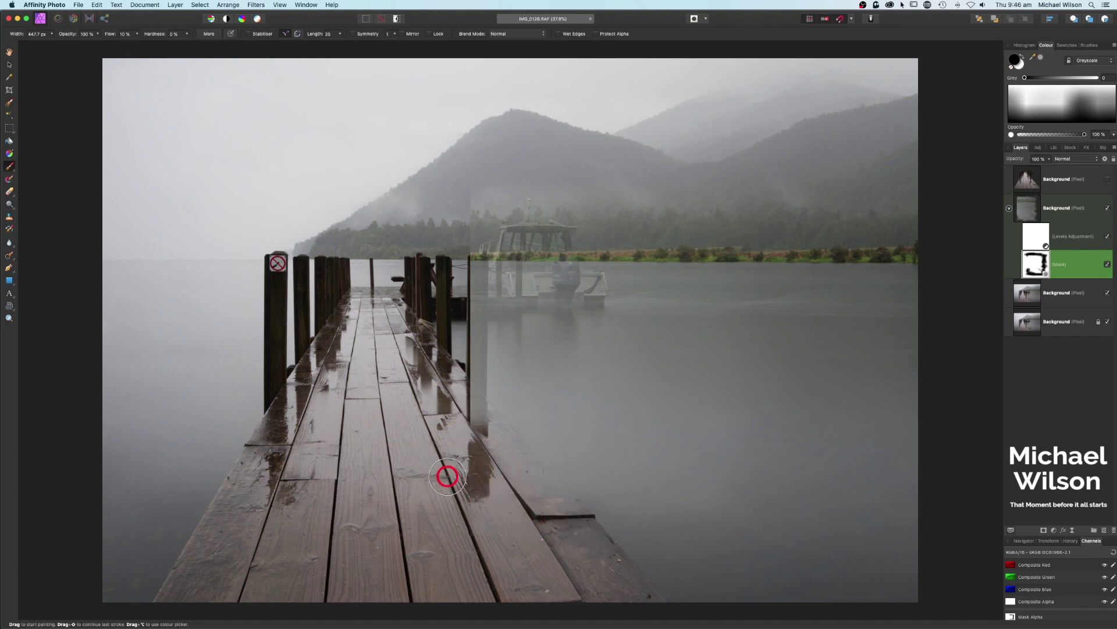
key(bracketleft)
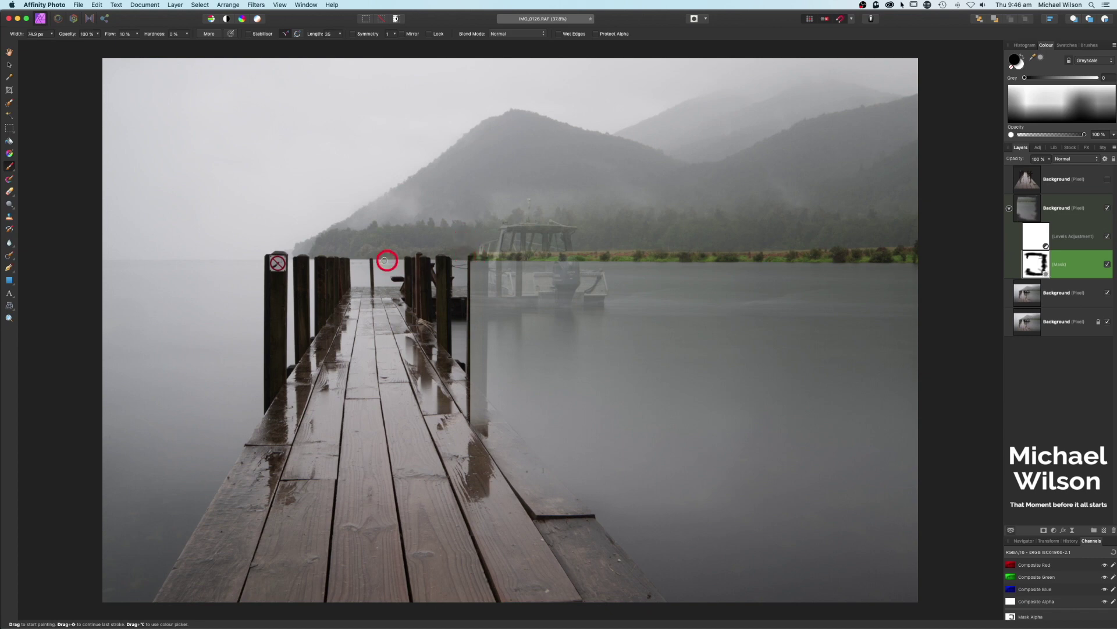
key(])
Restore the patch group to 100% opacity so the boat is hidden again
click(1035, 211)
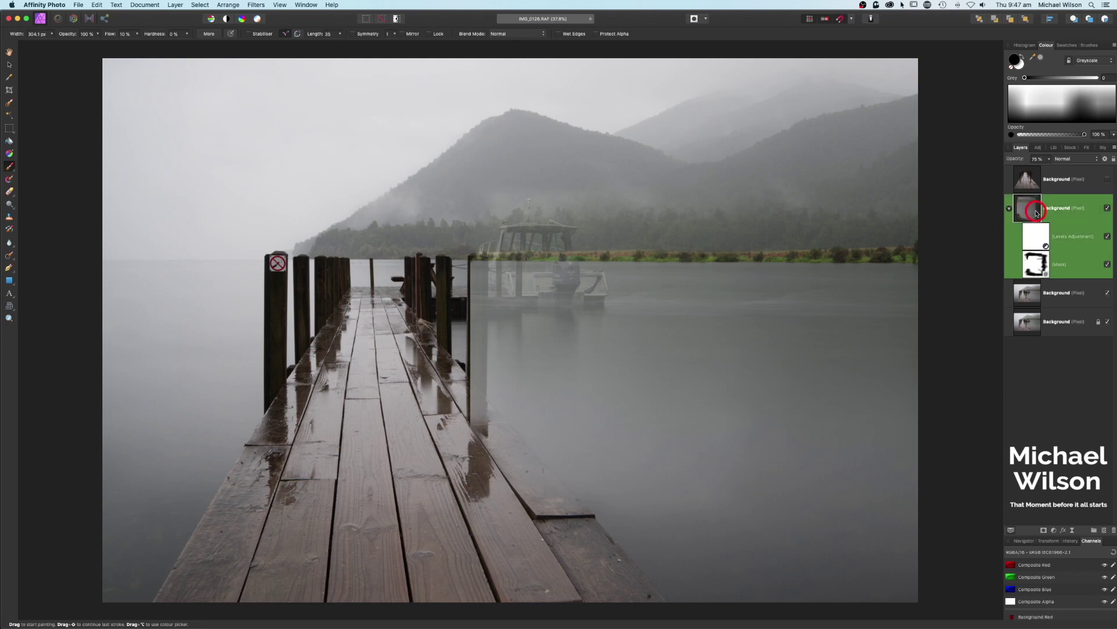
click(1051, 161)
drag(1051, 169, 1085, 170)
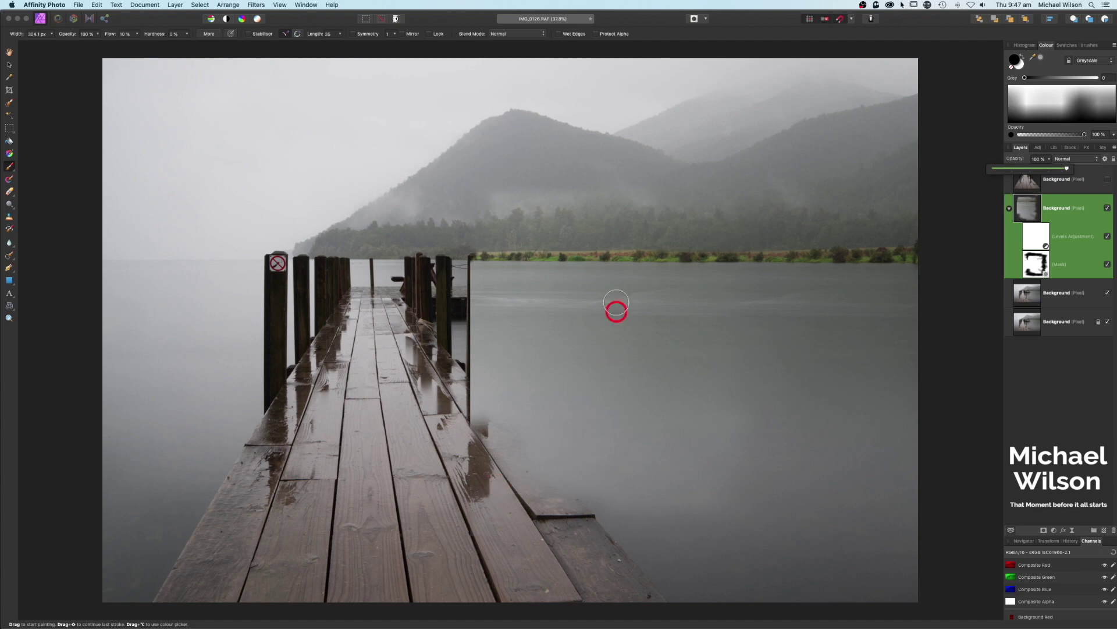
click(1079, 174)
Show the top layer's far pier posts and soften the patch mask beside the posts
click(1077, 178)
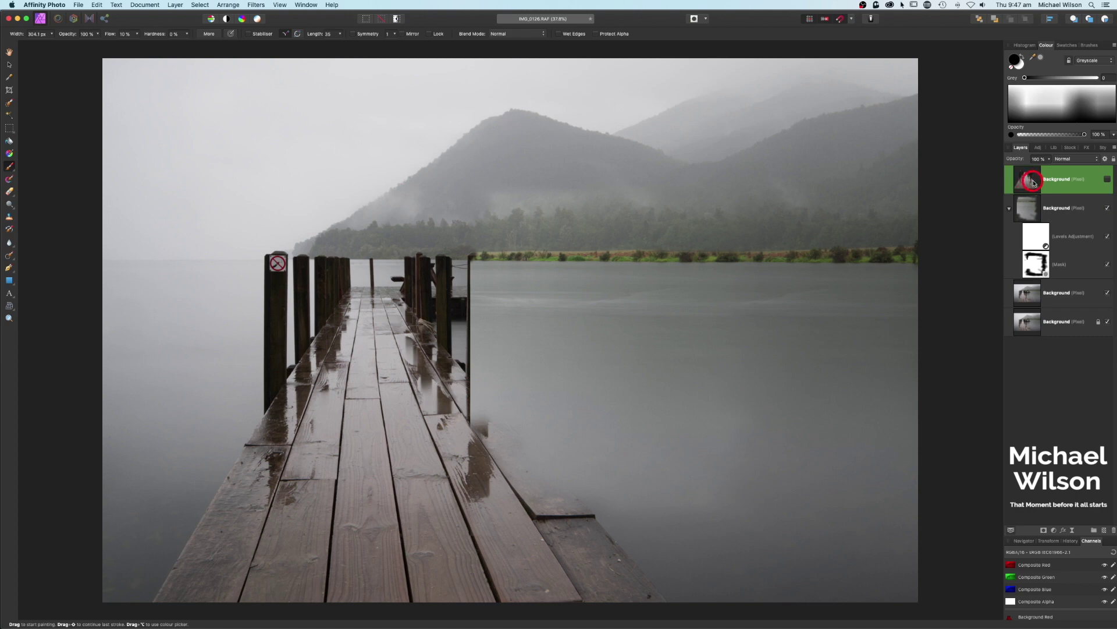
click(1108, 180)
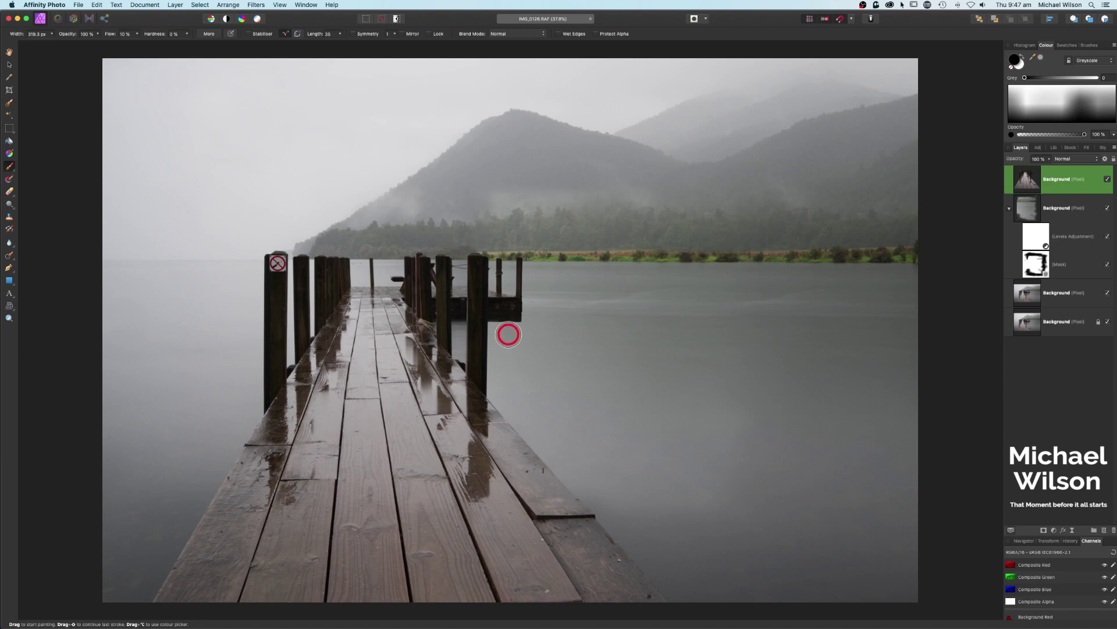
click(1049, 274)
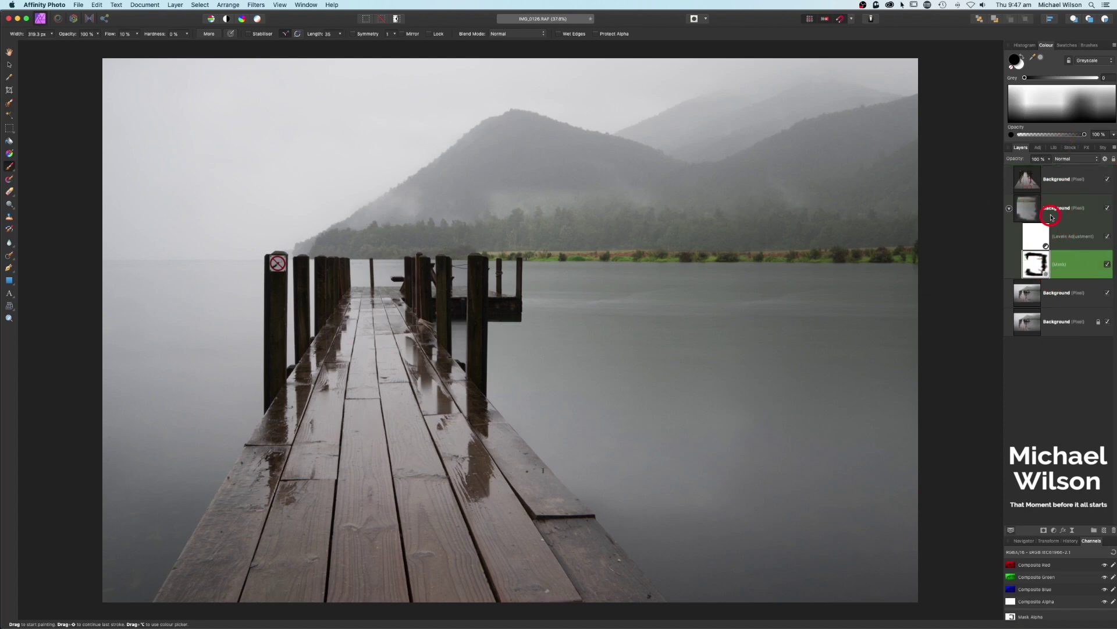
mouse_move(507, 359)
mouse_down()
mouse_move(508, 402)
mouse_move(505, 328)
mouse_move(496, 369)
mouse_move(491, 337)
mouse_move(476, 340)
mouse_move(468, 326)
mouse_move(458, 351)
mouse_move(457, 328)
mouse_move(511, 321)
mouse_move(510, 416)
mouse_move(497, 344)
mouse_move(497, 403)
mouse_move(494, 333)
mouse_move(491, 404)
mouse_move(508, 329)
mouse_move(508, 379)
mouse_move(518, 333)
mouse_move(512, 422)
mouse_move(501, 319)
mouse_move(489, 363)
mouse_move(495, 319)
mouse_move(494, 368)
mouse_move(522, 327)
mouse_move(524, 411)
mouse_move(524, 380)
mouse_move(518, 406)
mouse_move(492, 357)
mouse_move(496, 402)
mouse_move(515, 352)
mouse_move(487, 543)
mouse_move(484, 354)
mouse_move(497, 333)
mouse_move(476, 474)
mouse_move(461, 493)
mouse_up()
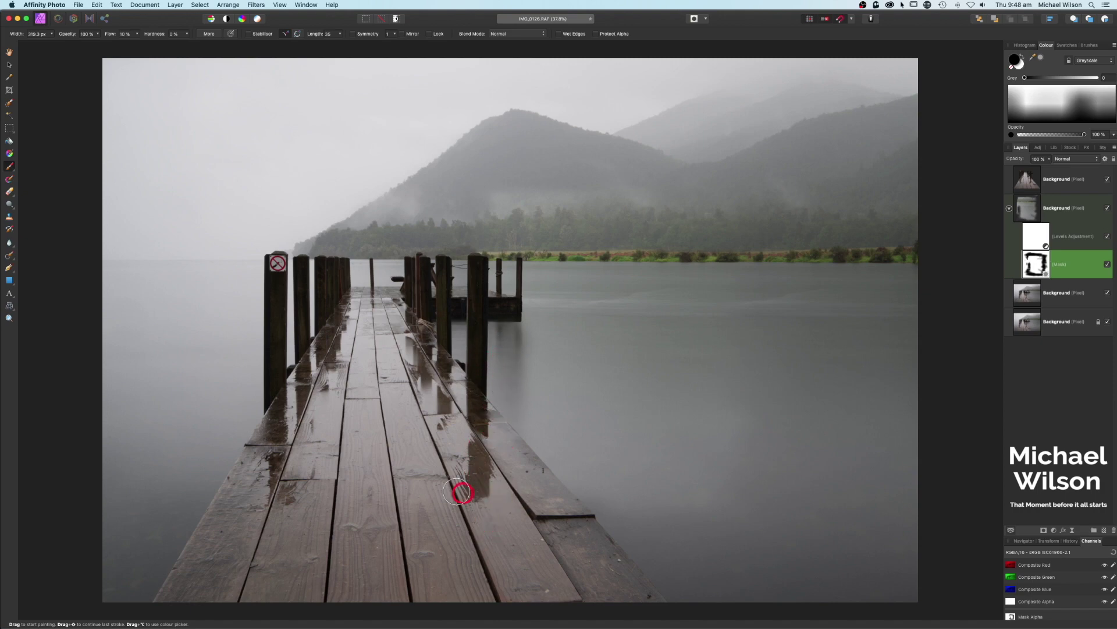
Collapse the patch group and add a new empty pixel layer above it
click(1013, 214)
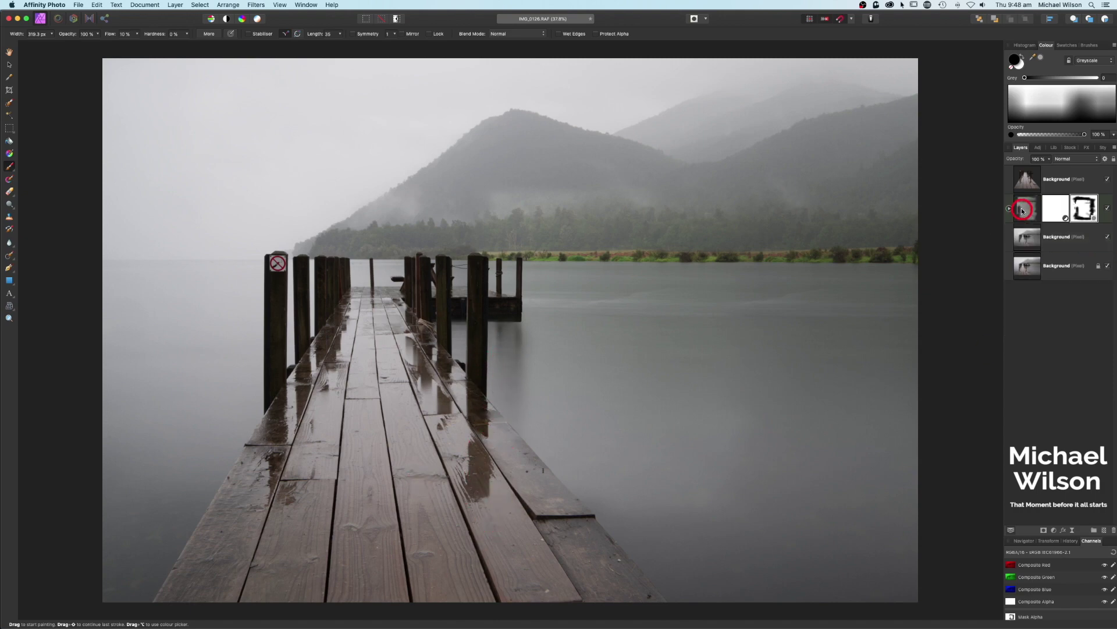
click(1052, 213)
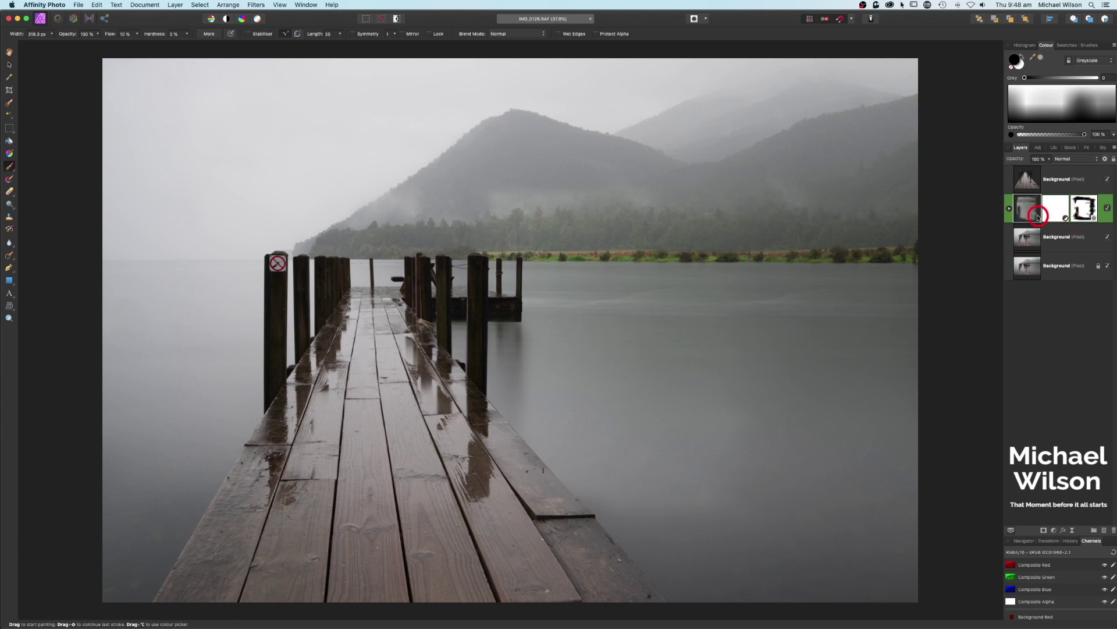
click(1104, 530)
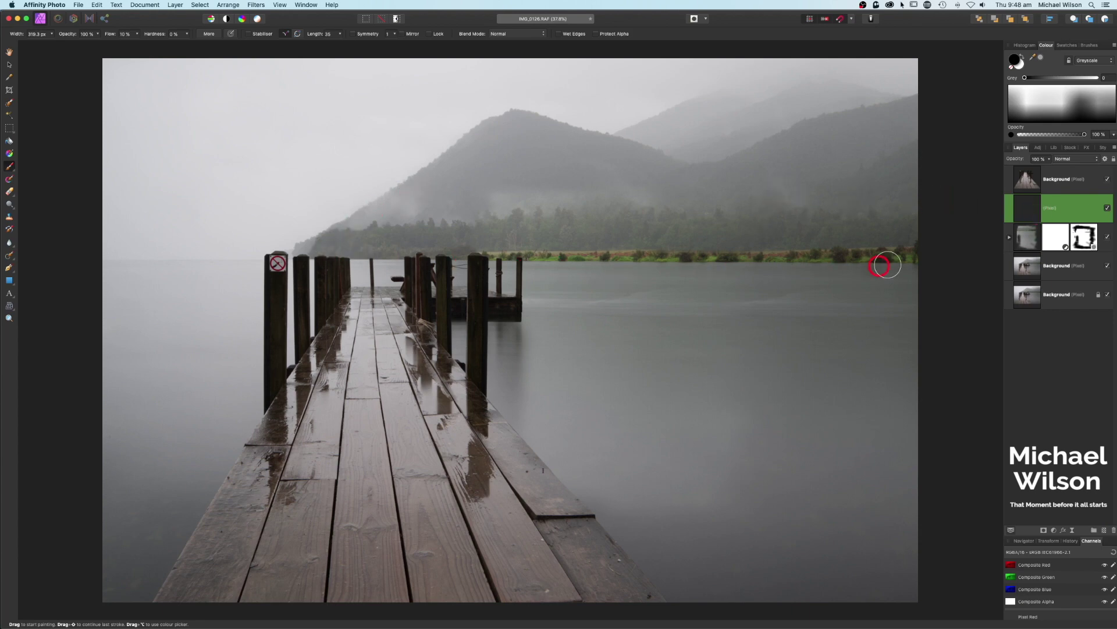
Sample a light mist grey from the photo as the painting colour
click(1036, 61)
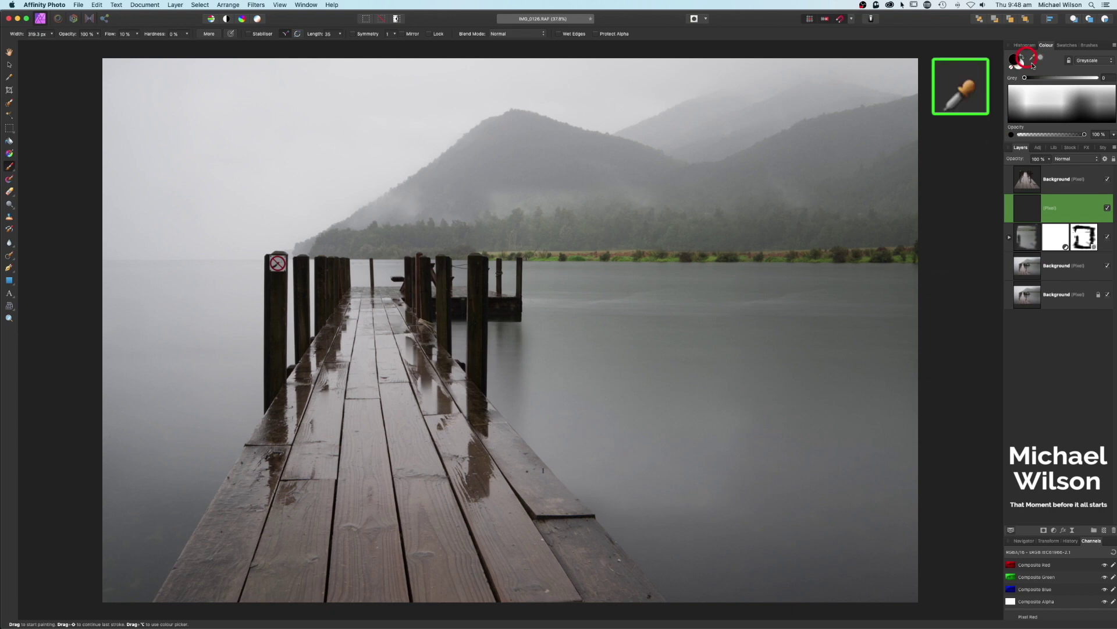
click(1043, 89)
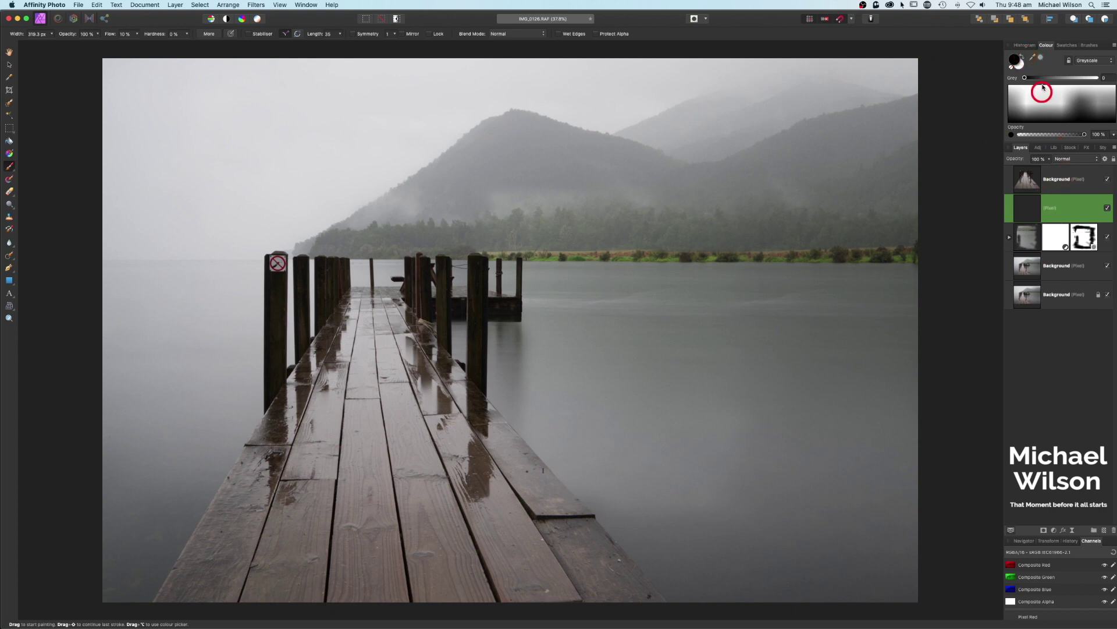
mouse_move(1035, 58)
mouse_down()
mouse_move(596, 200)
mouse_move(364, 219)
mouse_up()
click(1023, 56)
Paint a straight grey band across the treeline with a large brush at 100% flow
click(396, 242)
drag(396, 242, 396, 242)
click(283, 6)
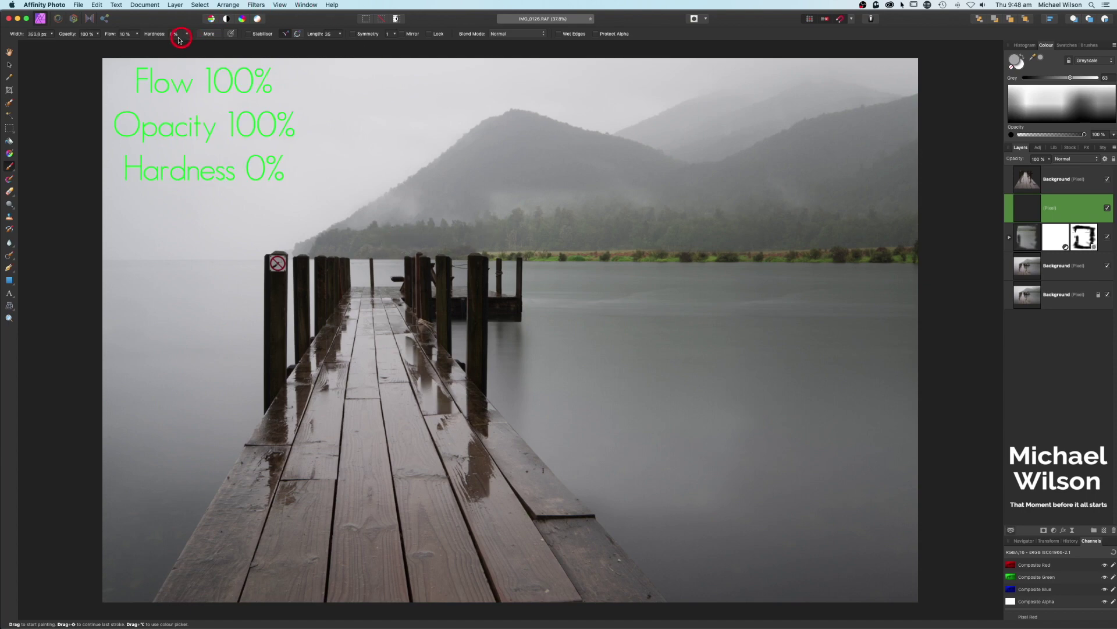
click(138, 37)
drag(137, 45, 217, 40)
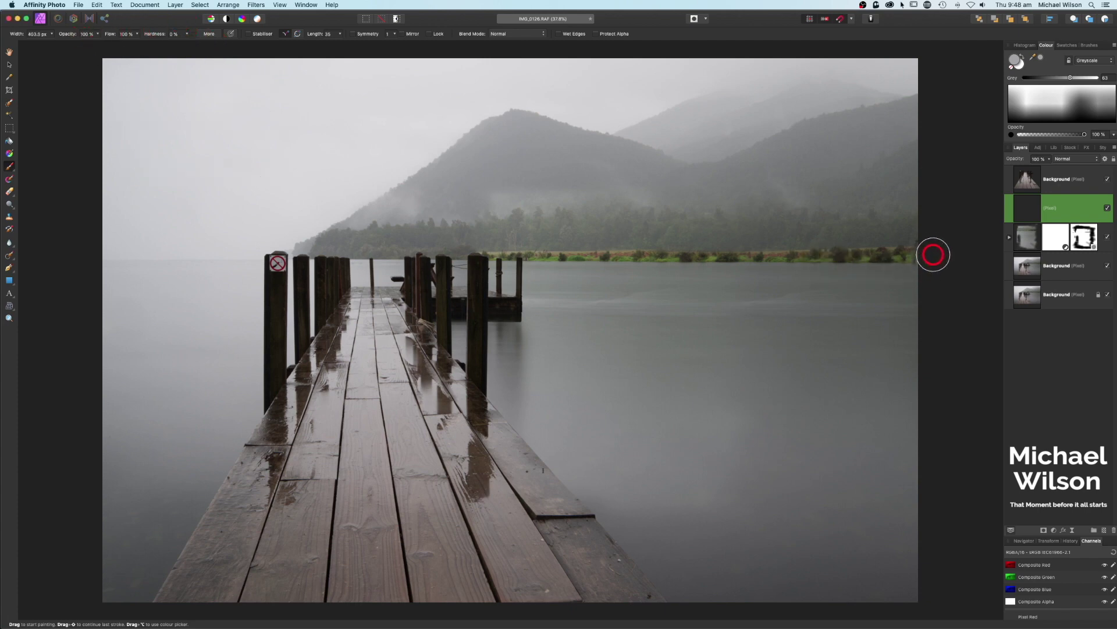
key(bracketright)
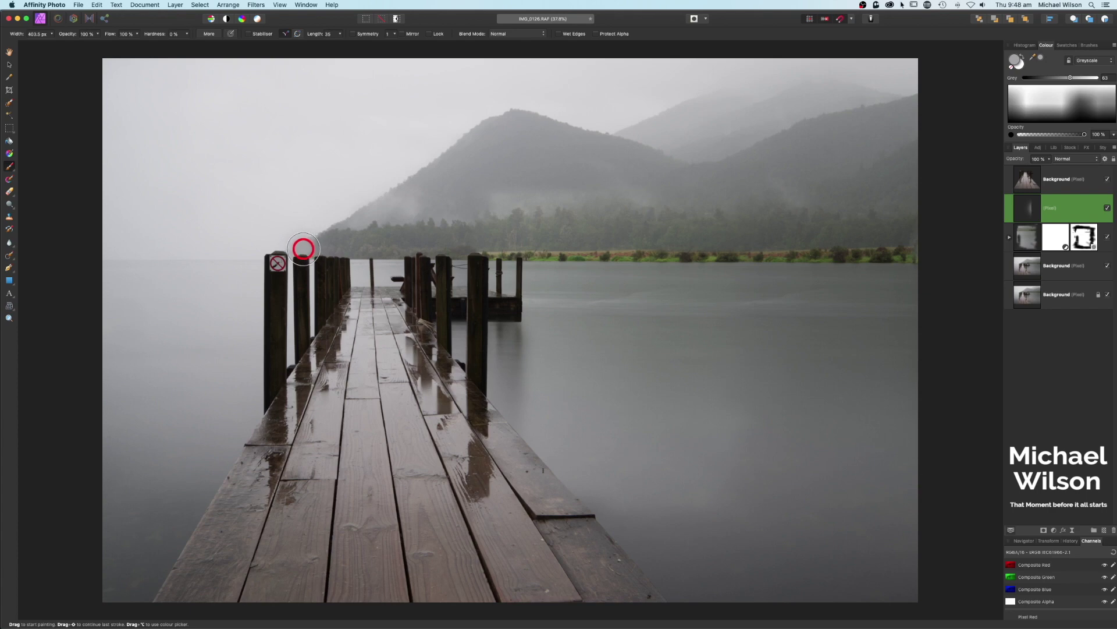
shift+click(302, 249)
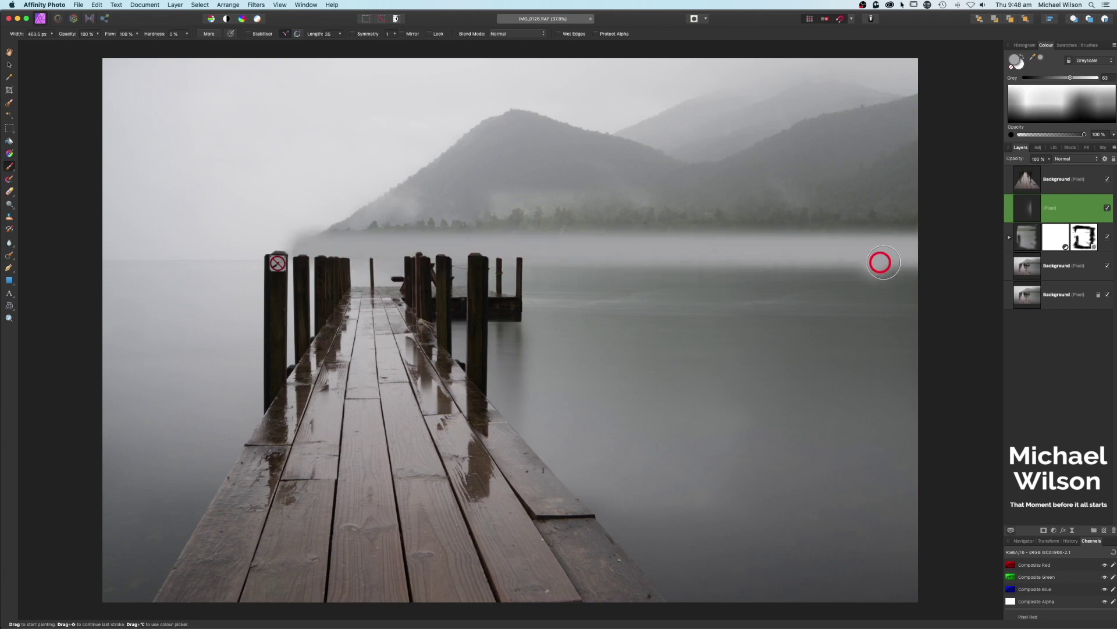
Raise the mist band's top edge slightly with the Move tool
click(10, 68)
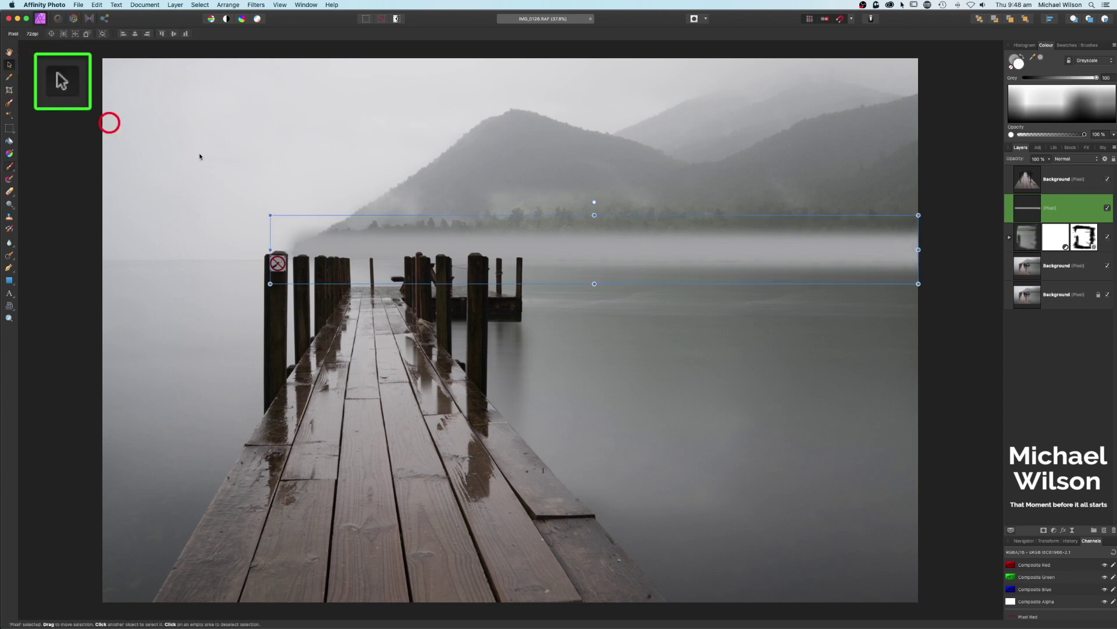
drag(594, 289, 593, 293)
drag(594, 215, 594, 211)
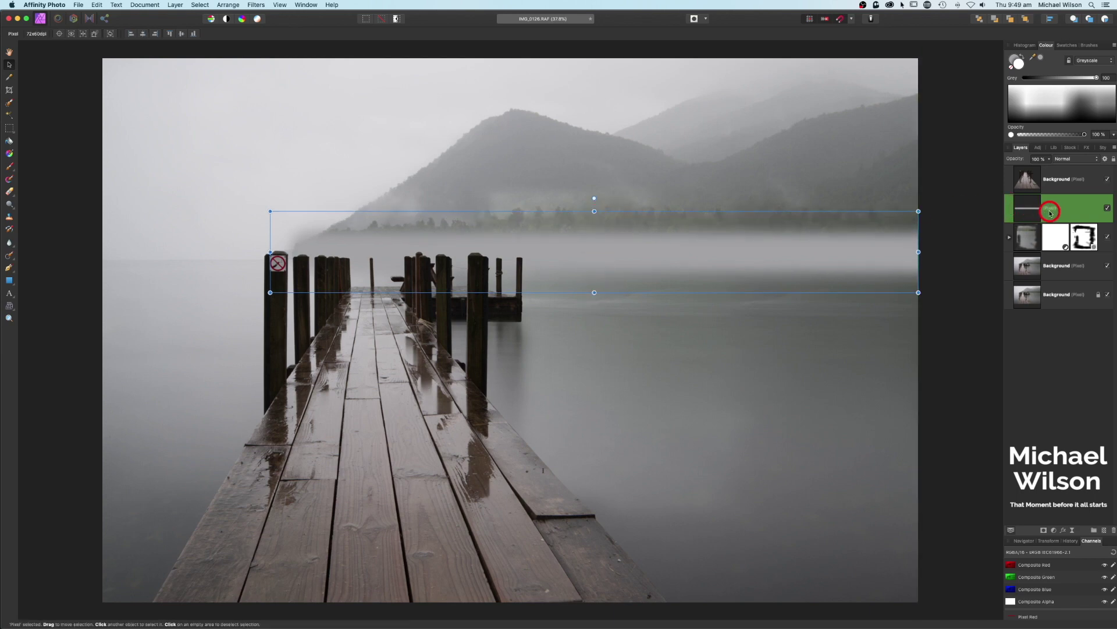
Add a live Gaussian Blur with a 12.7 px radius to the mist layer
click(1074, 532)
click(1065, 535)
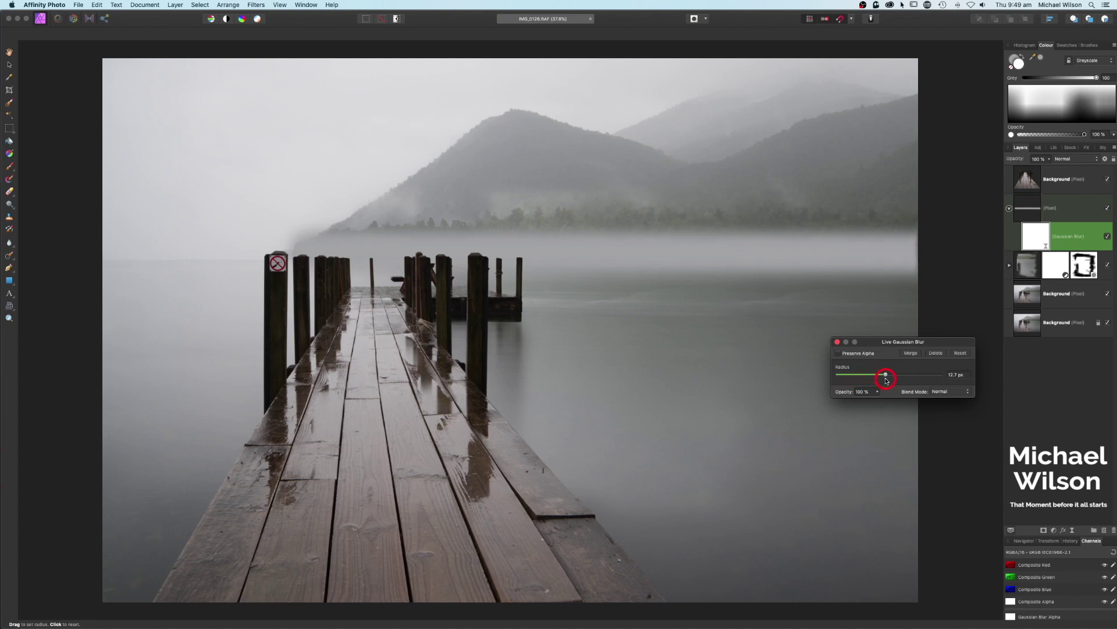
click(838, 343)
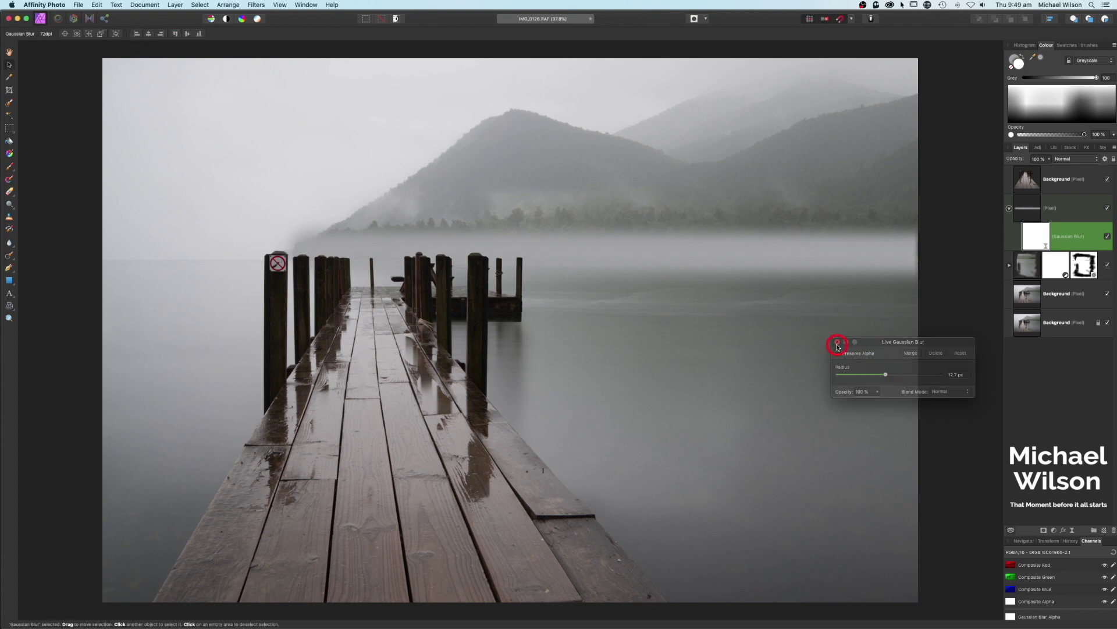
click(1060, 211)
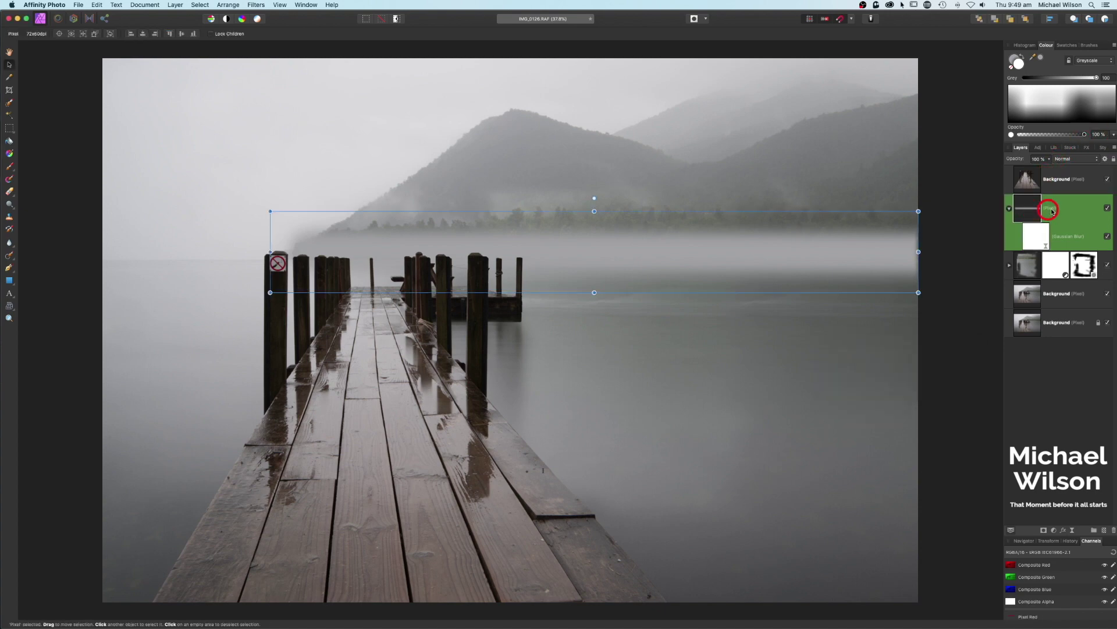
Lower the mist layer's opacity slightly and increase the Gaussian Blur radius
drag(1050, 160, 1040, 169)
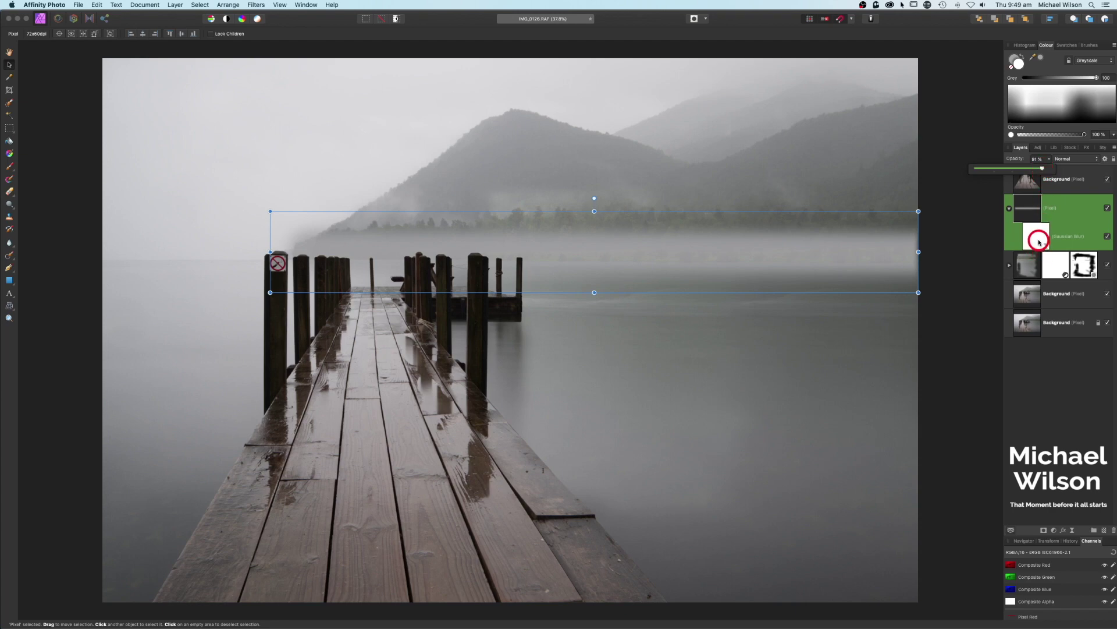
double_click(1036, 234)
drag(905, 588, 925, 589)
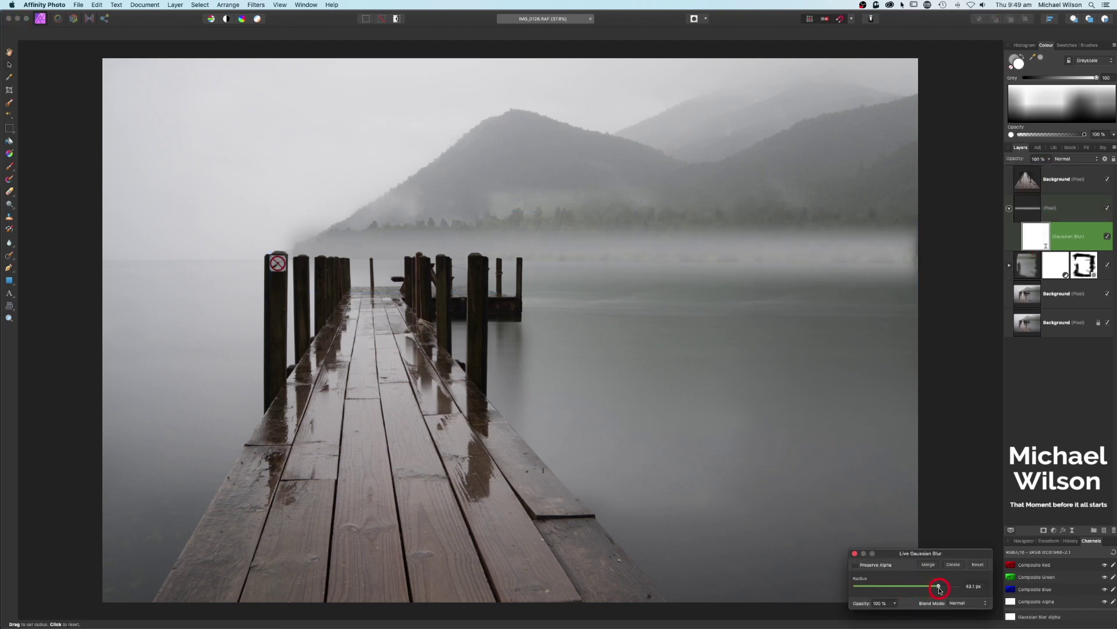
click(1032, 205)
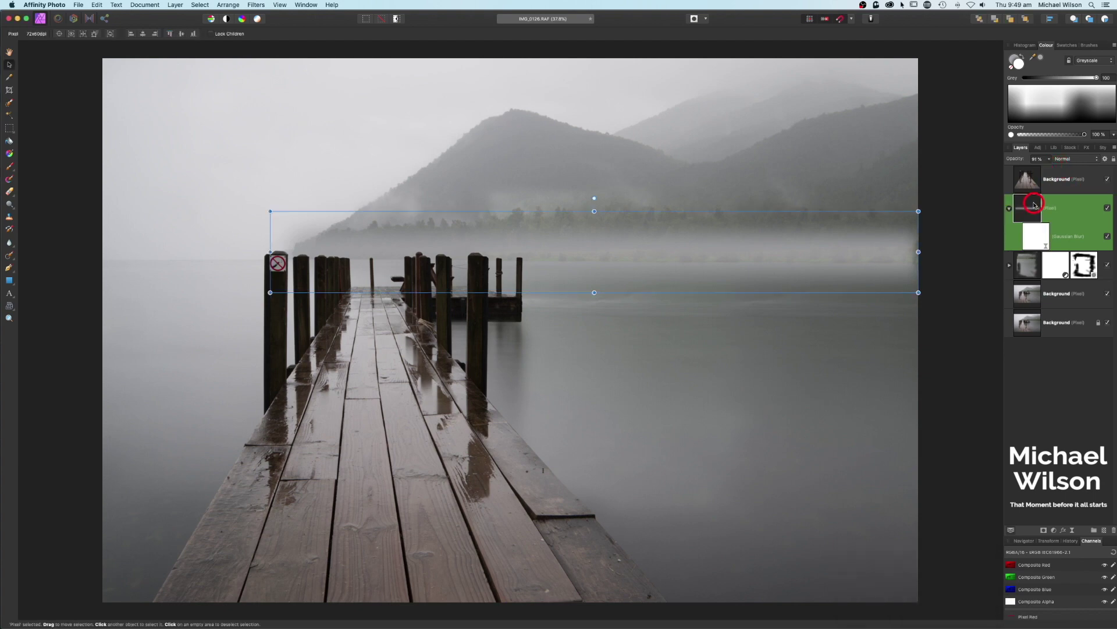
click(1051, 159)
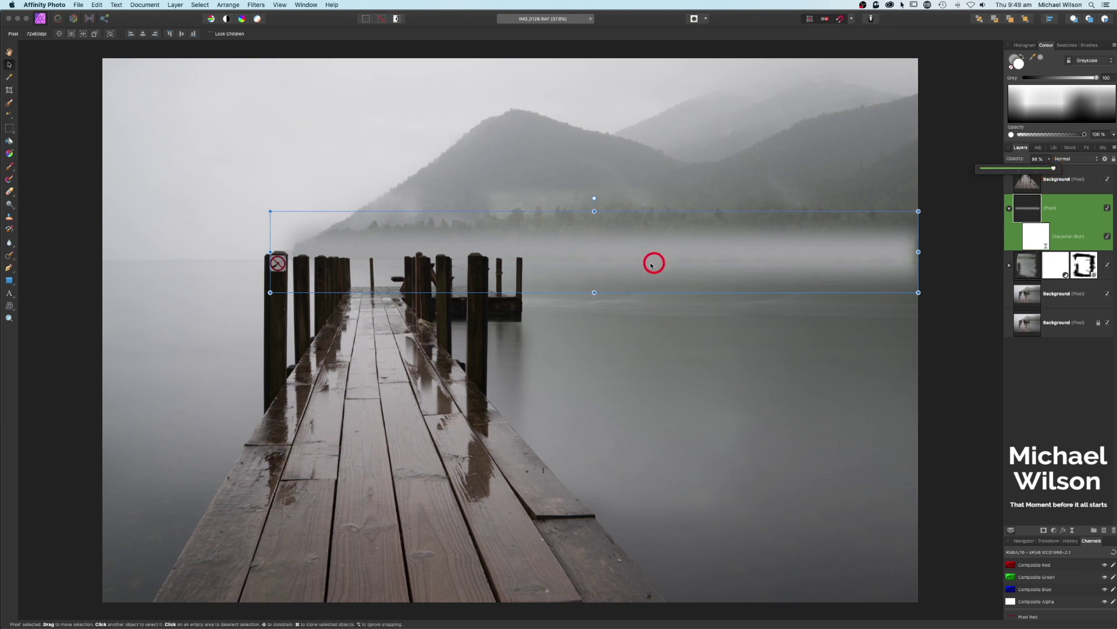
Stretch the mist band taller and wider to the photo's right edge
drag(594, 211, 594, 206)
drag(594, 292, 595, 298)
click(948, 203)
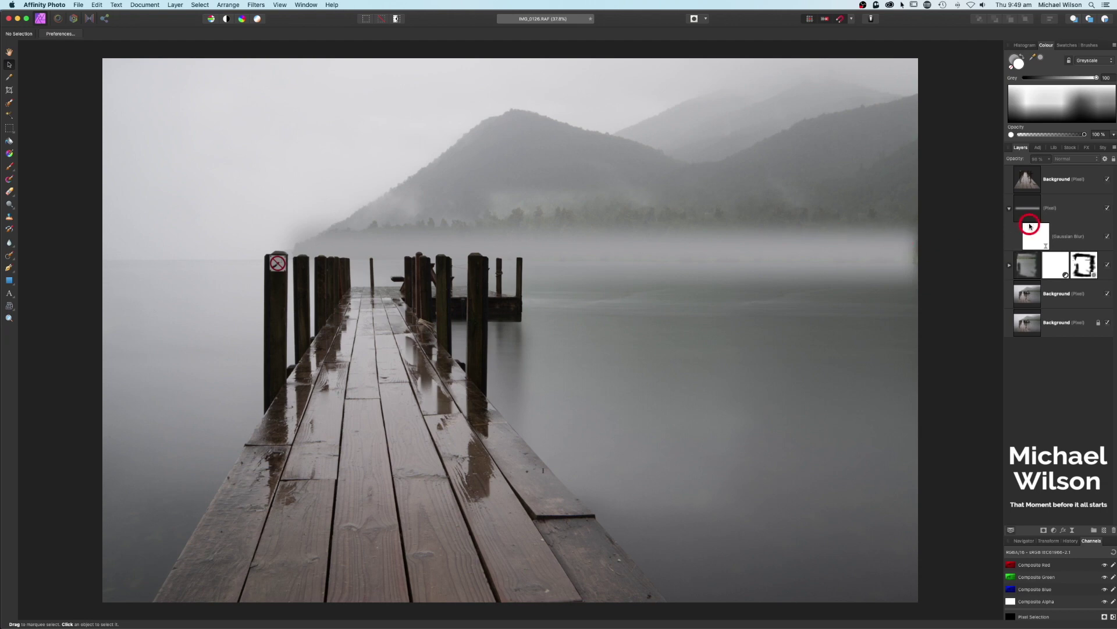
click(1031, 211)
drag(919, 252, 932, 252)
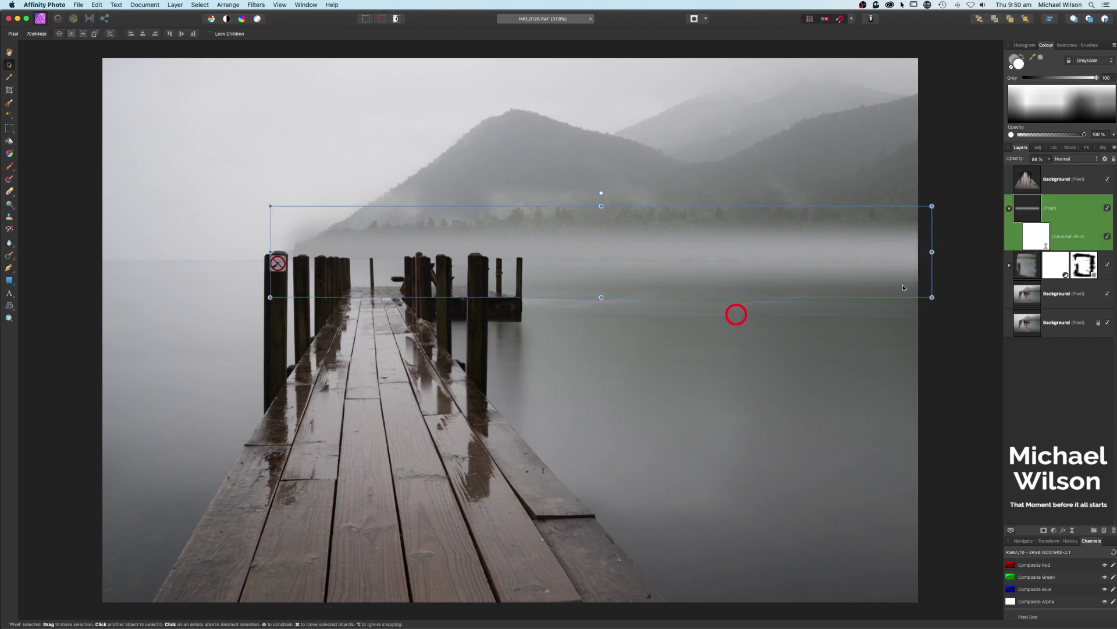
click(1009, 209)
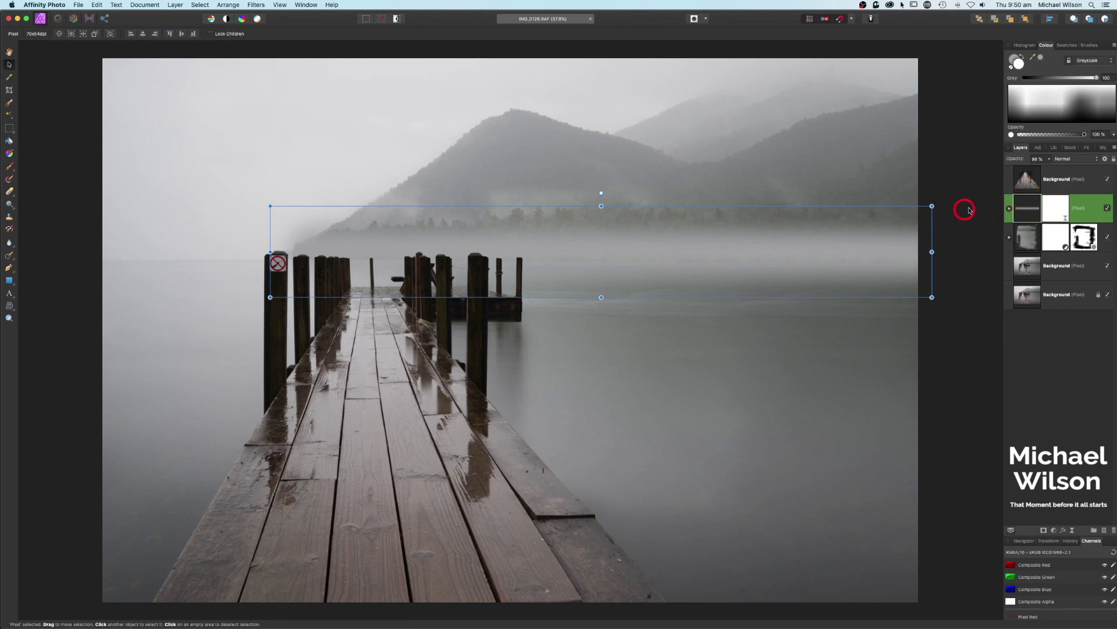
click(1027, 184)
drag(1034, 187, 1031, 264)
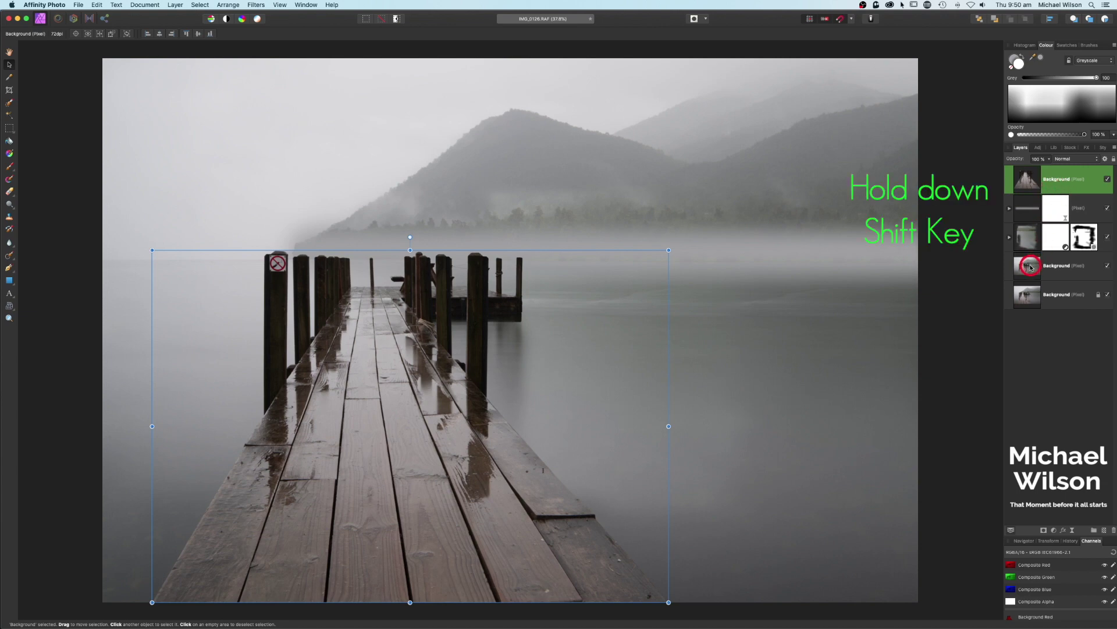
Select the top four layers and Merge Visible into a new top pixel layer
shift+click(1030, 267)
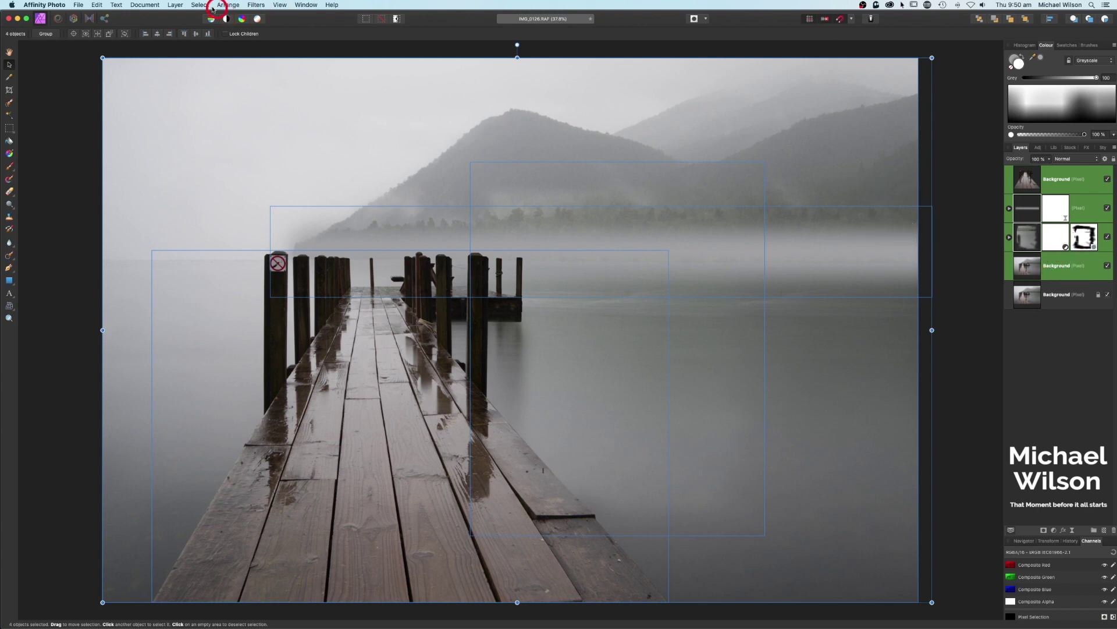
drag(174, 7, 193, 242)
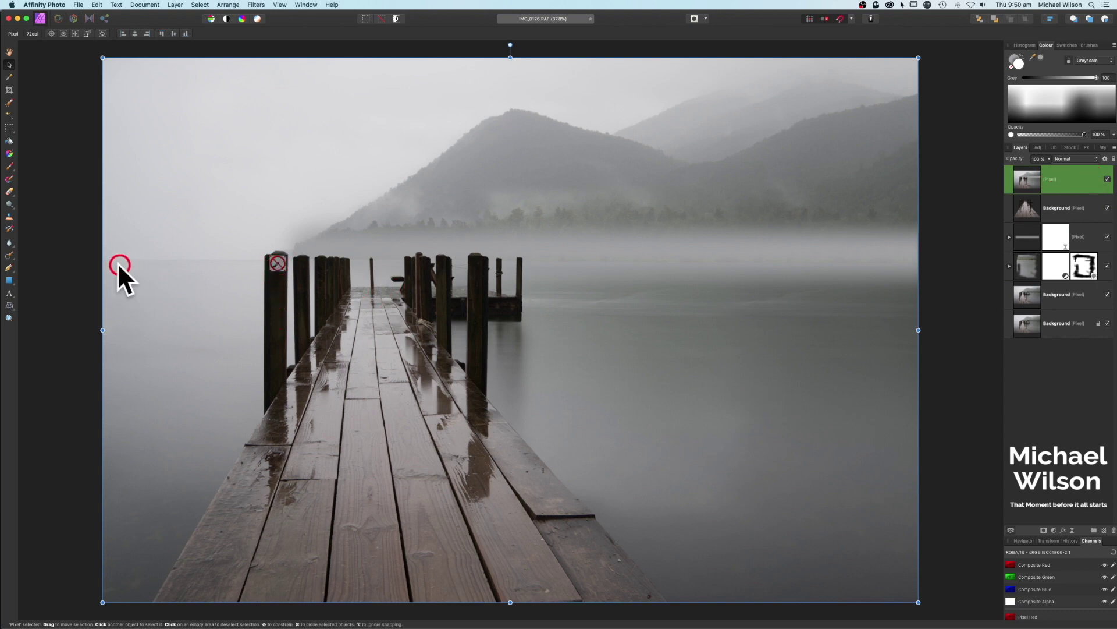
click(8, 256)
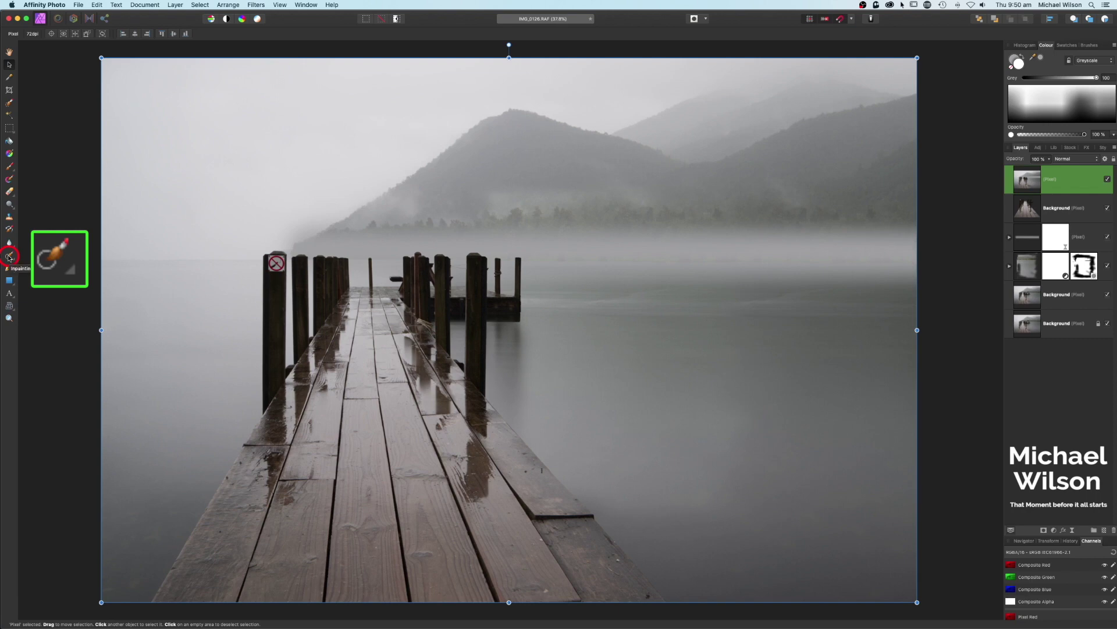
Inpaint away the no-fishing sign and leftover mark on the front-left jetty post
click(8, 256)
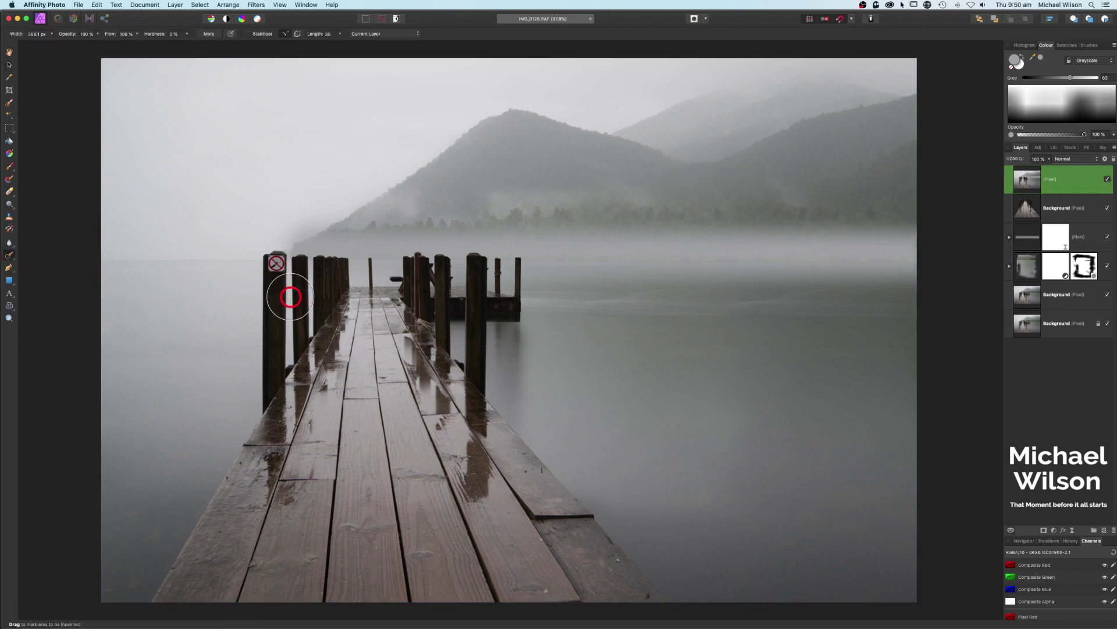
key(super+plus)
key(bracketleft)
key(bracketleft)
key(bracketleft)
key(bracketleft)
key(bracketleft)
key(bracketleft)
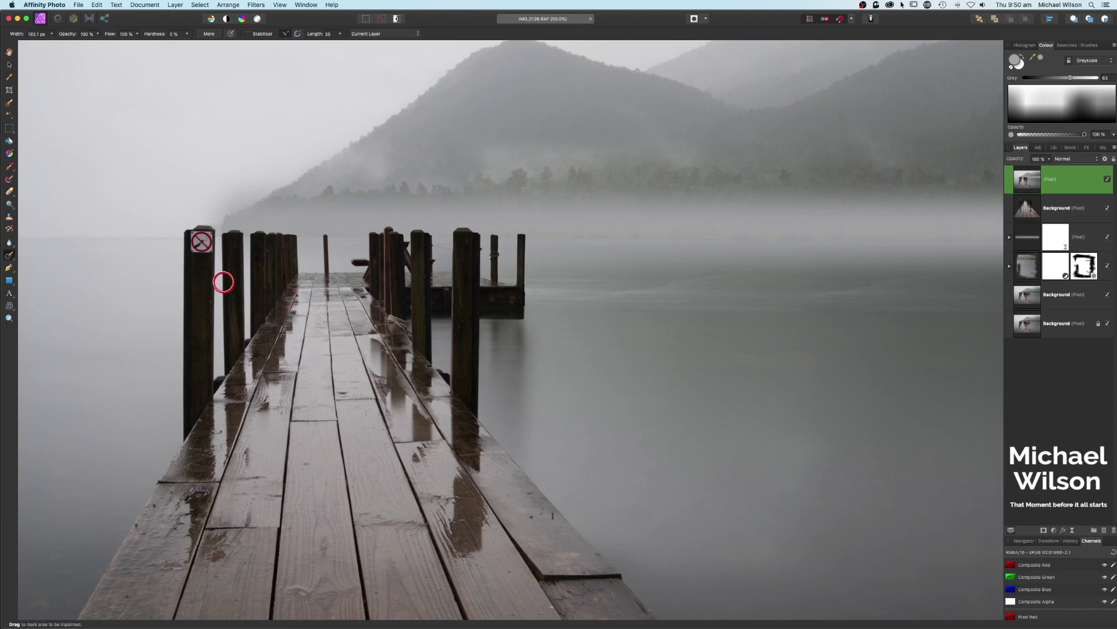
mouse_move(203, 262)
mouse_down()
mouse_move(186, 256)
mouse_move(193, 235)
mouse_move(206, 235)
mouse_move(196, 250)
mouse_move(189, 235)
mouse_move(200, 236)
mouse_move(201, 259)
mouse_up()
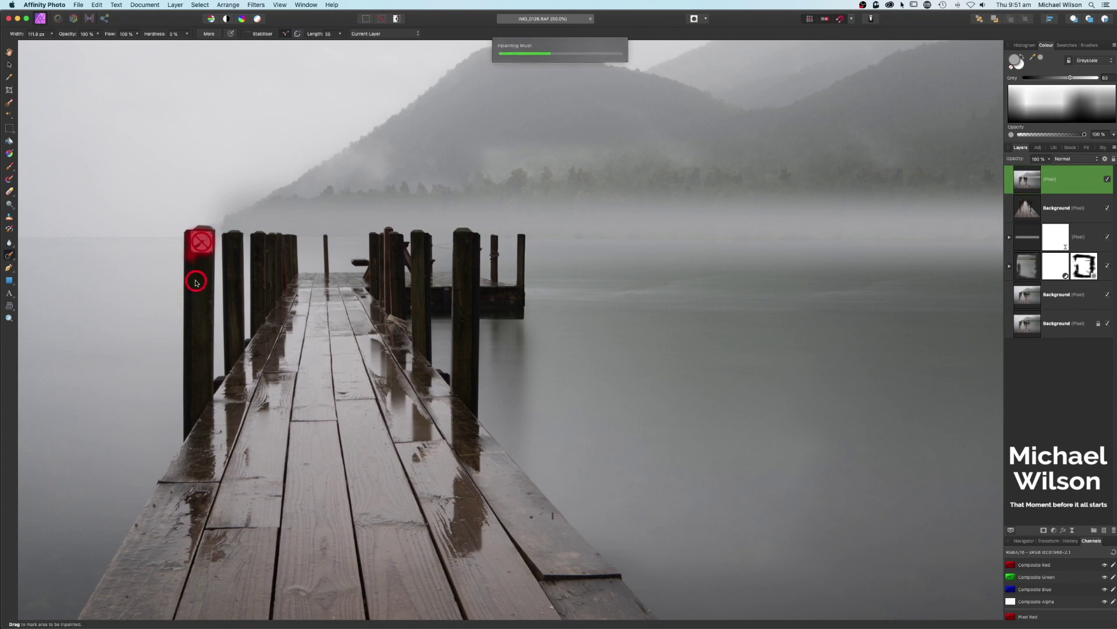
key(bracketleft)
key(bracketleft)
key(bracketleft)
drag(208, 235, 211, 232)
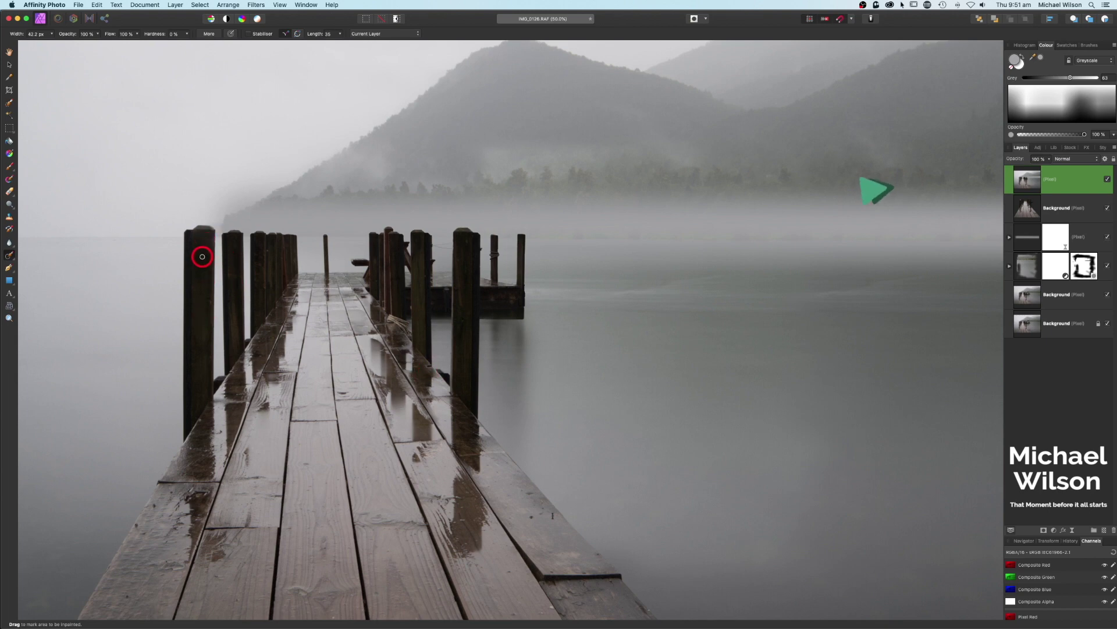
key(super+0)
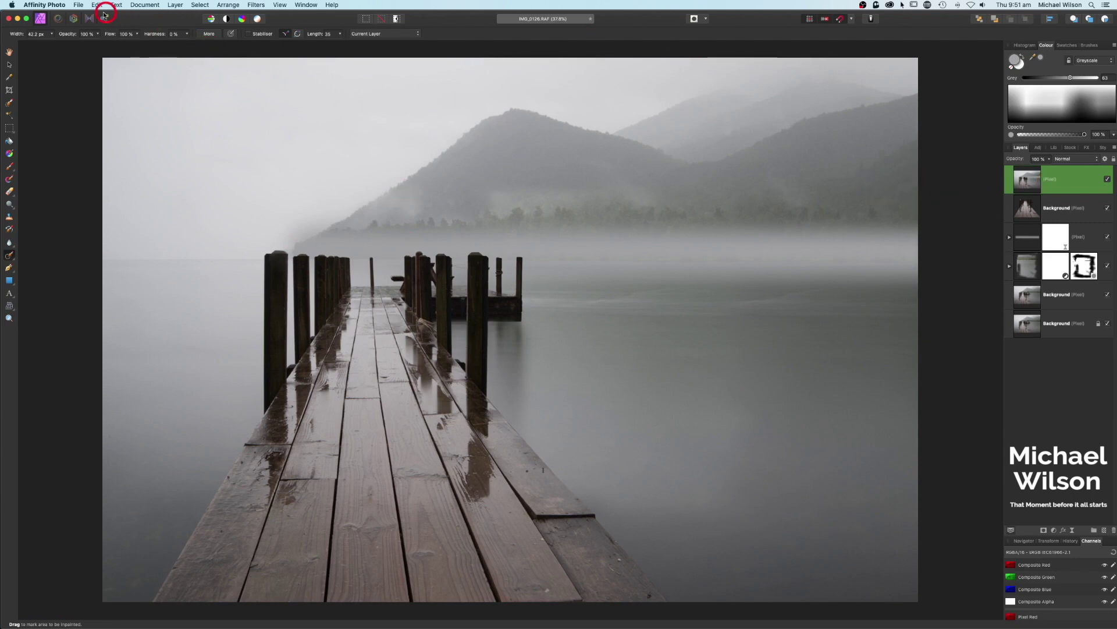
click(73, 18)
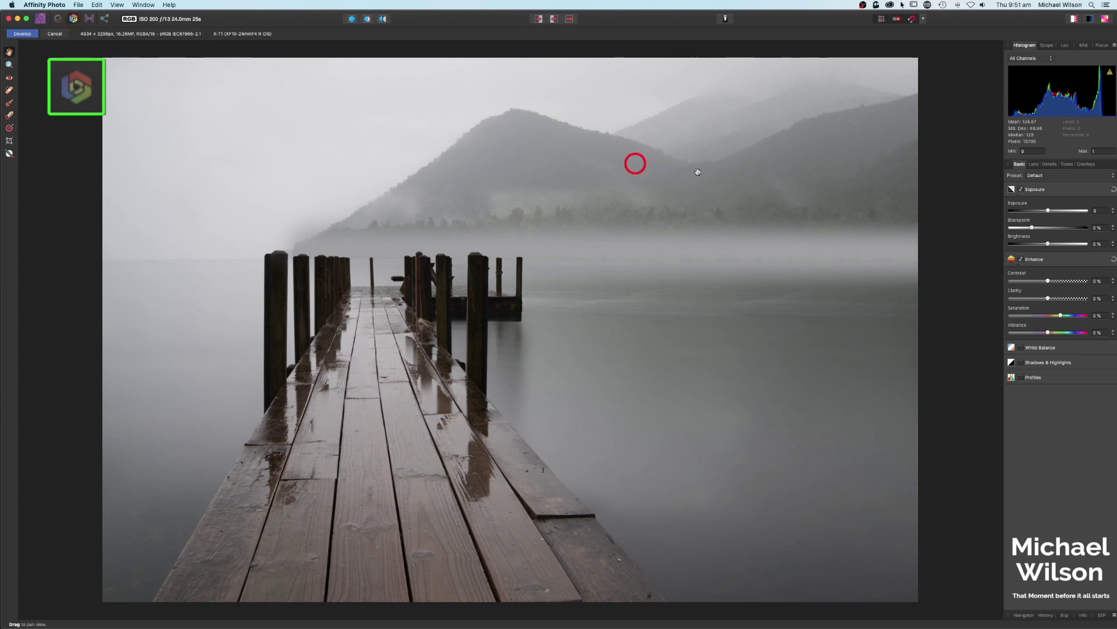
Convert the photo to black and white in the Develop persona's Tones panel
click(1072, 166)
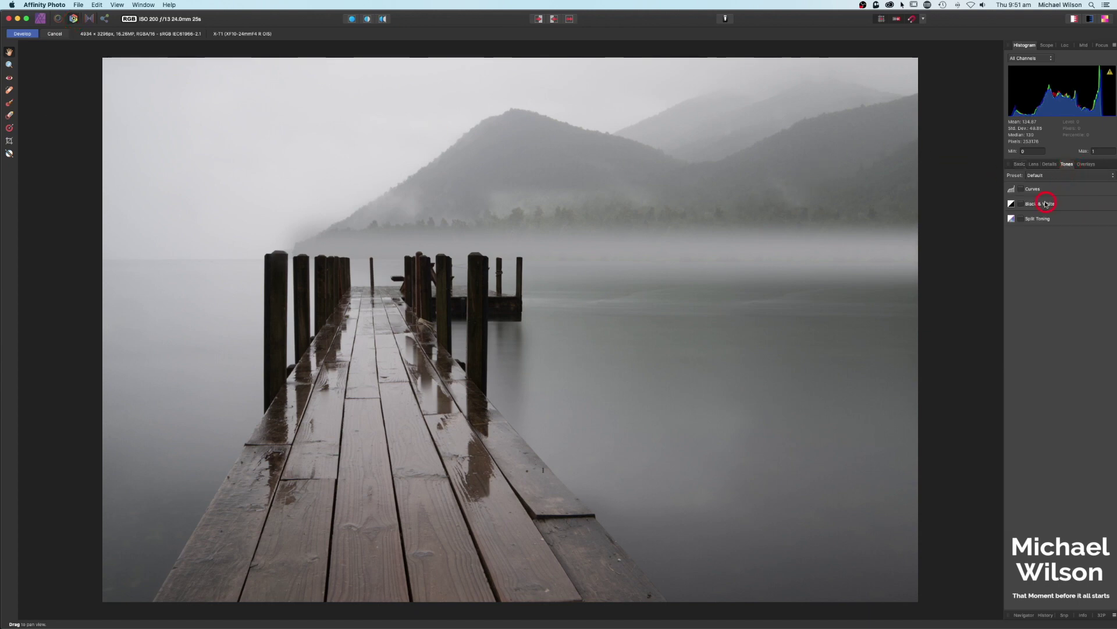
click(1022, 205)
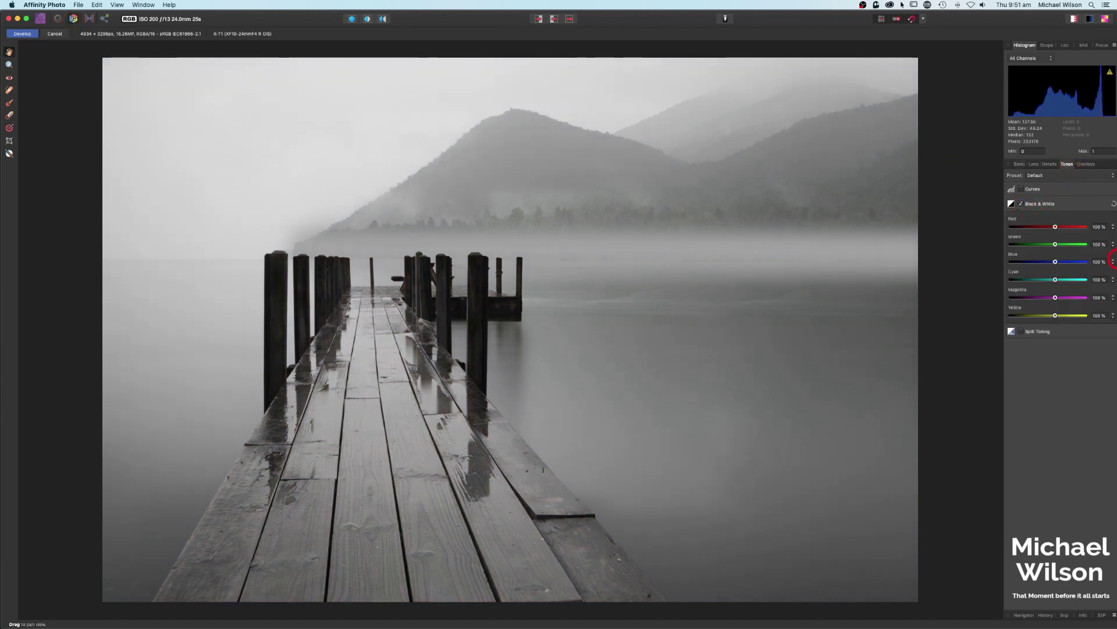
click(1020, 166)
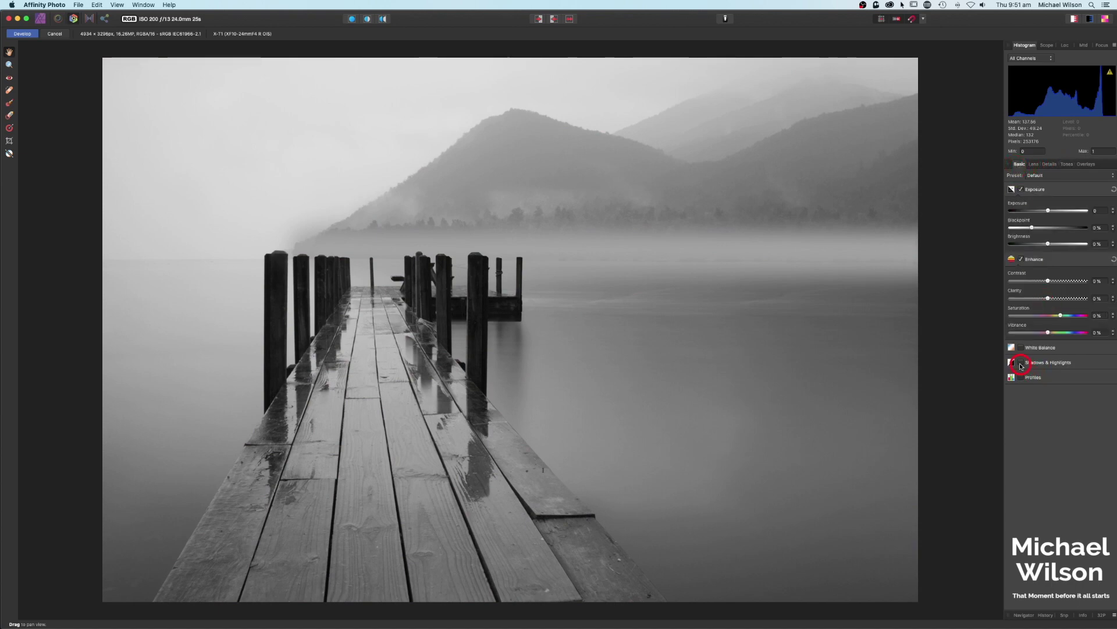
Set highlights to -61% and shadows to -29%, and tweak contrast and brightness
click(1021, 363)
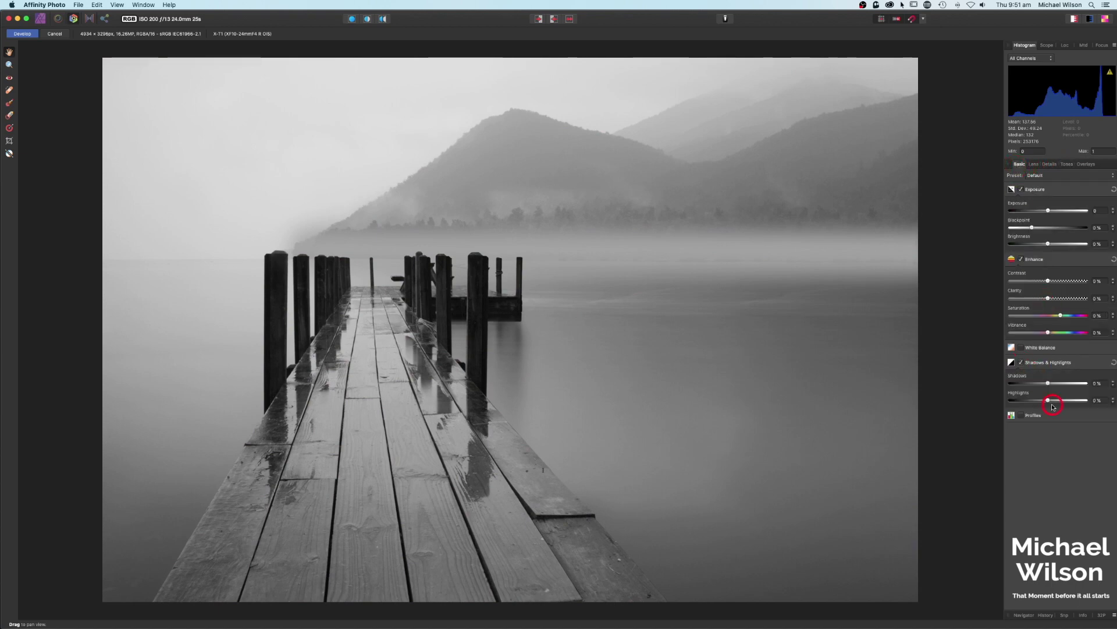
drag(1039, 402, 1025, 400)
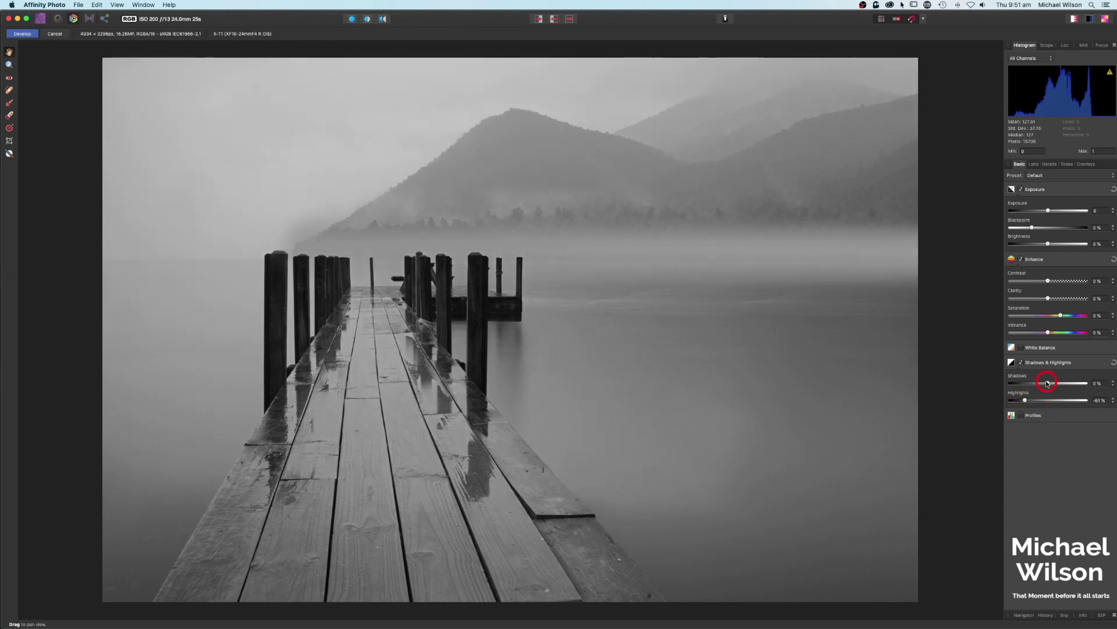
drag(1047, 383, 1039, 385)
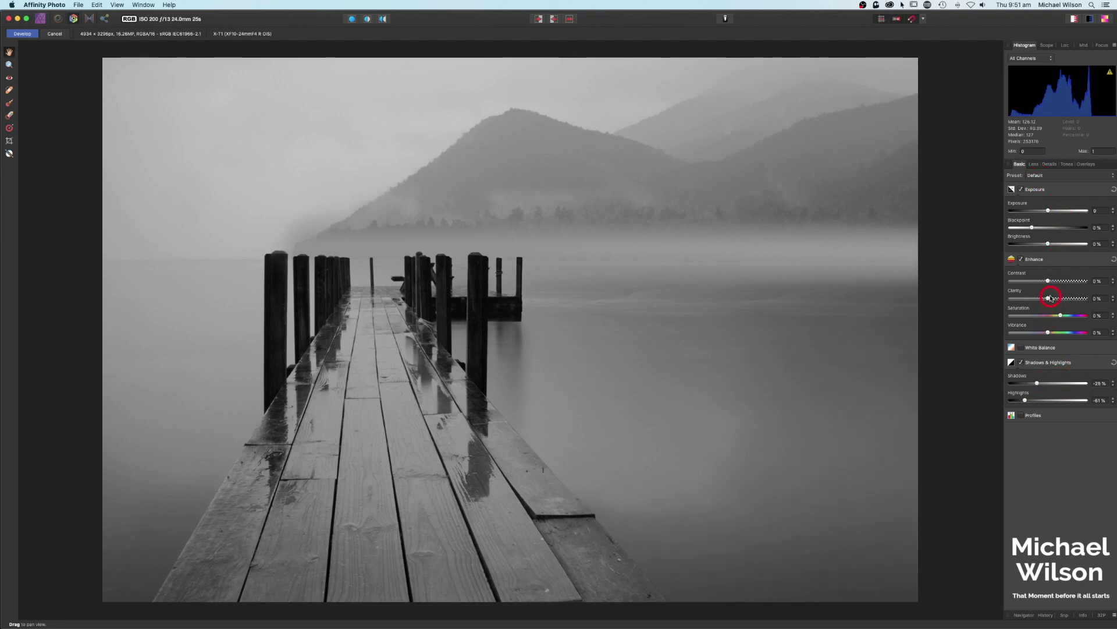
drag(1050, 285, 1054, 299)
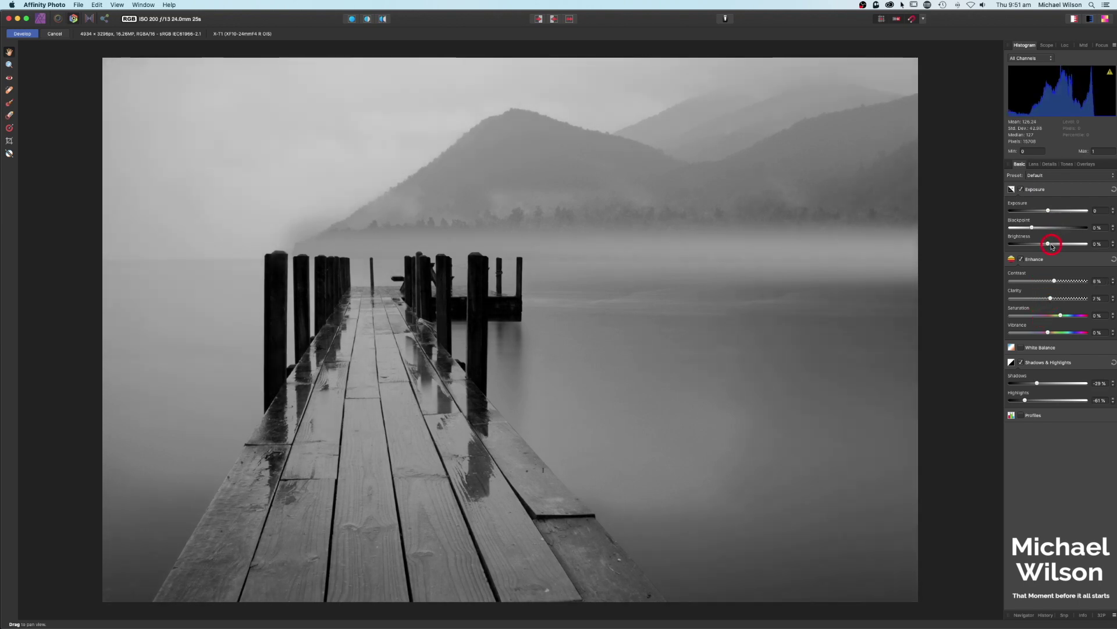
drag(1049, 246, 1044, 246)
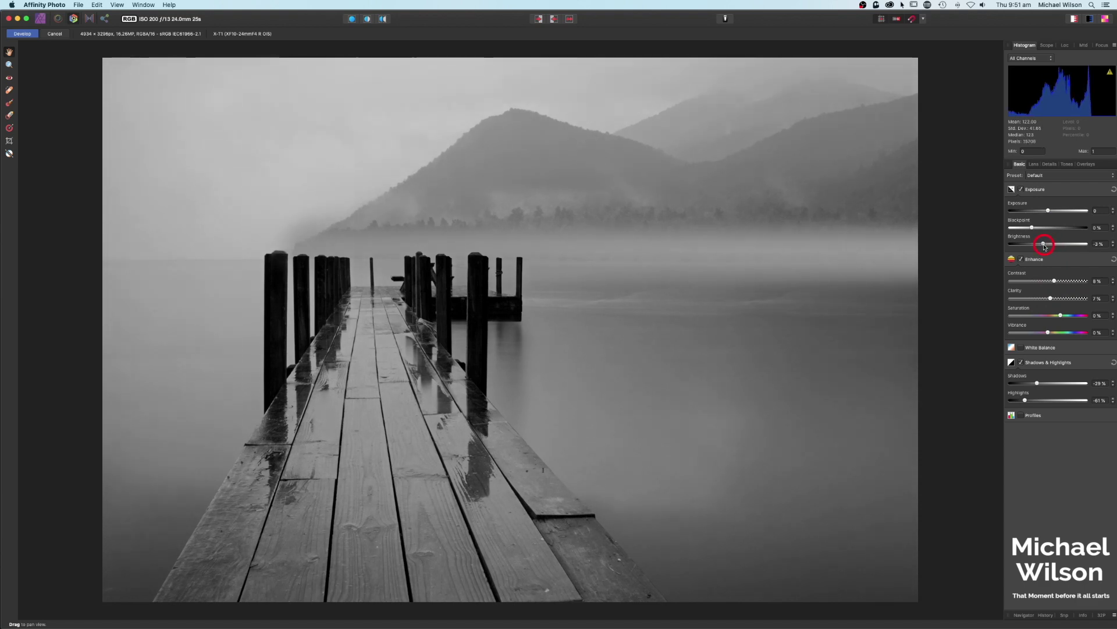